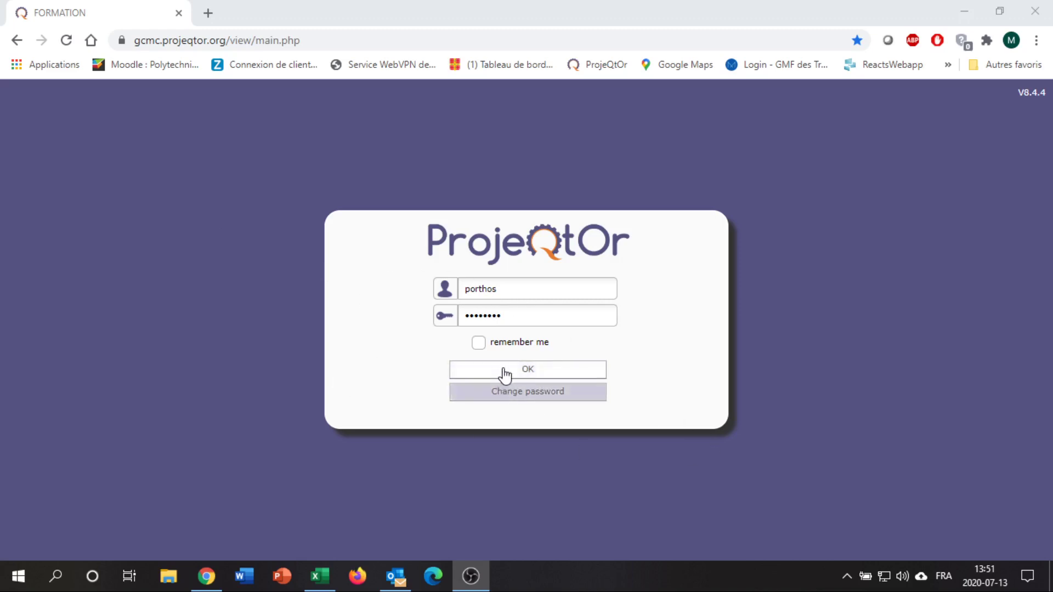
- Log in with the pre-filled credentials and review the tasks assigned to the signed-in account
left_click(519, 370)
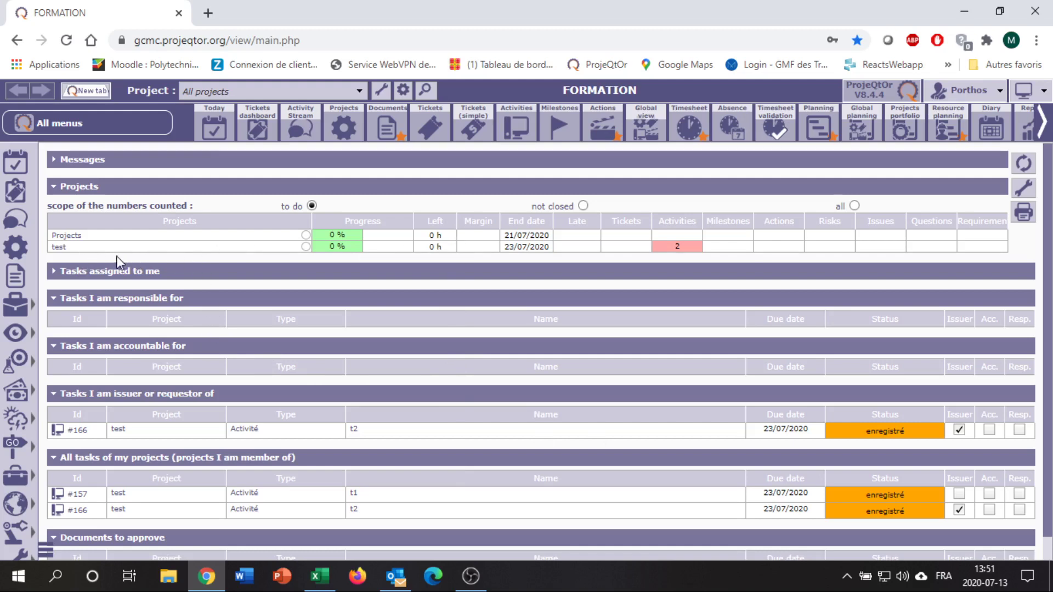
mouse_move(685, 253)
left_click(55, 274)
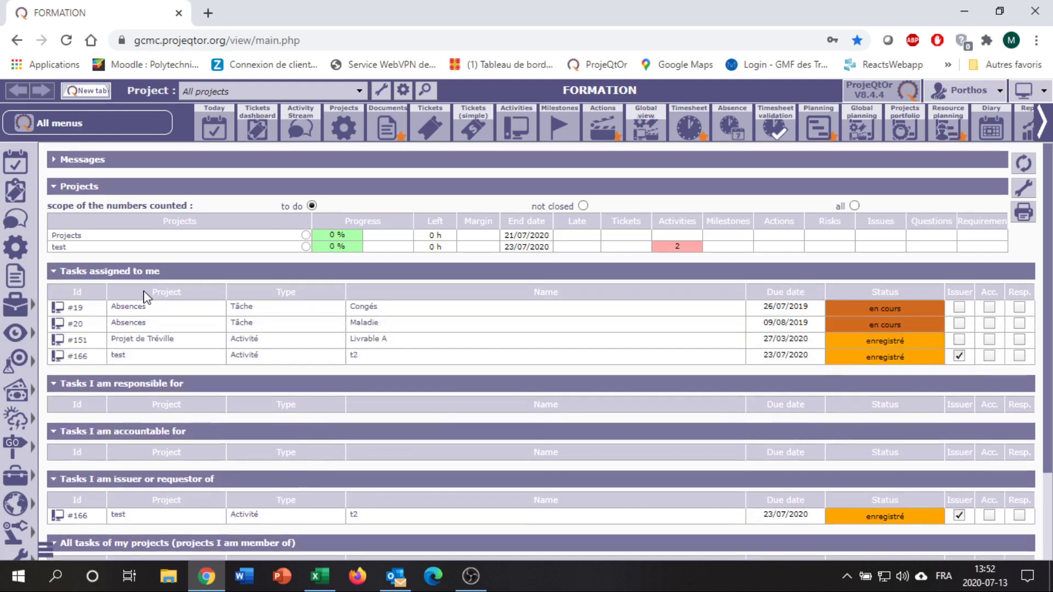
left_click(55, 274)
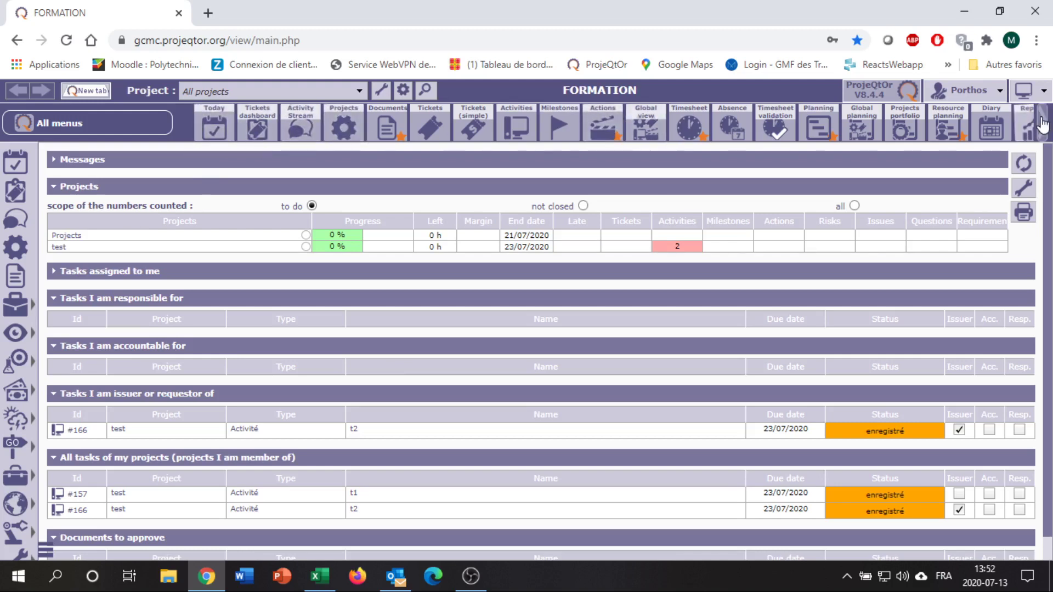
- Reduce the displayed shortcuts to the custom menu and open the Planning view
mouse_move(1047, 129)
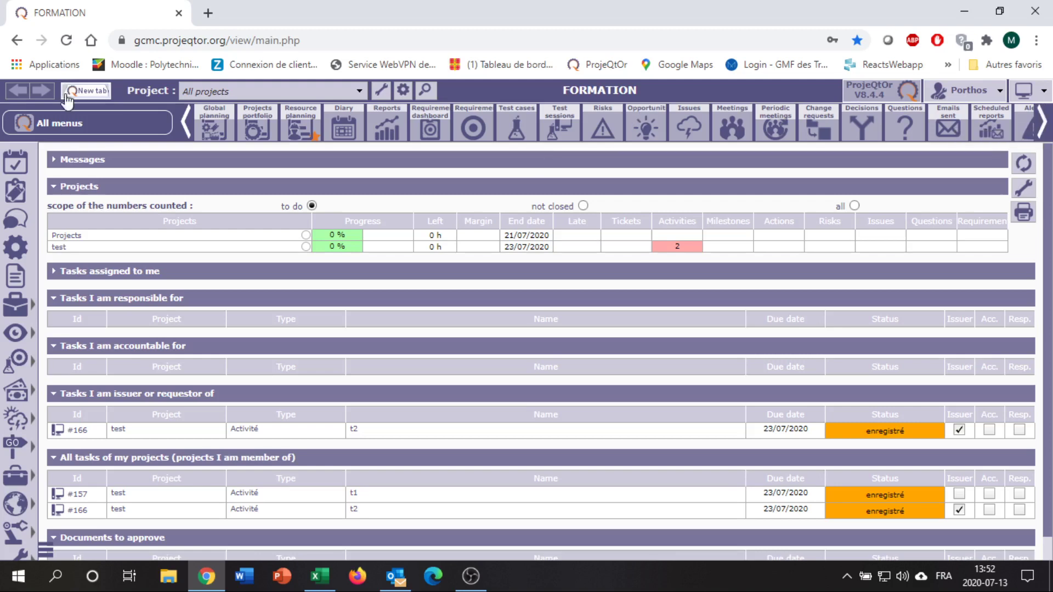
left_click(47, 126)
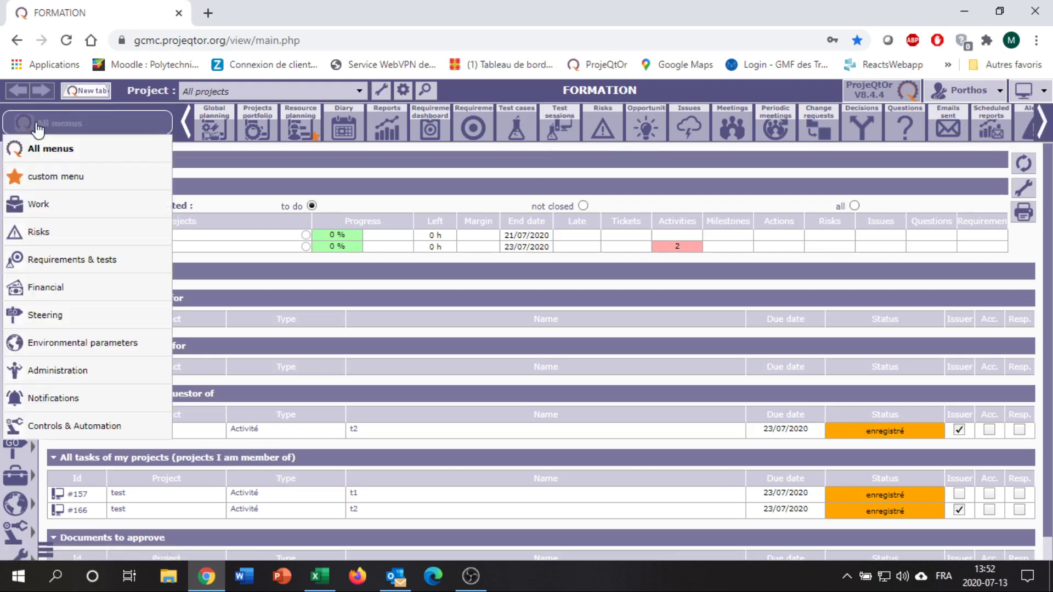
left_click(45, 177)
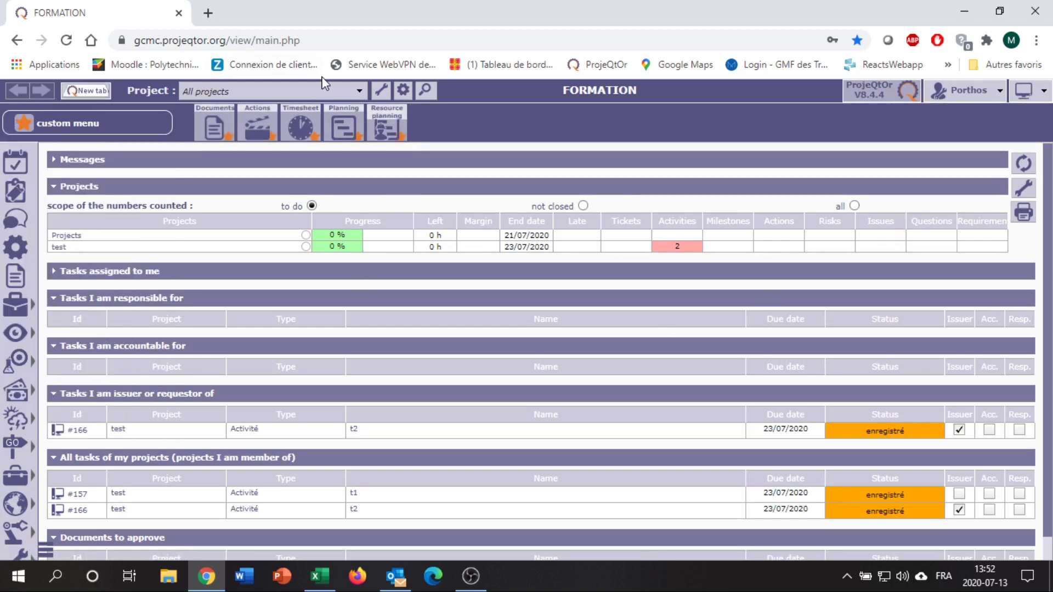
left_click(129, 124)
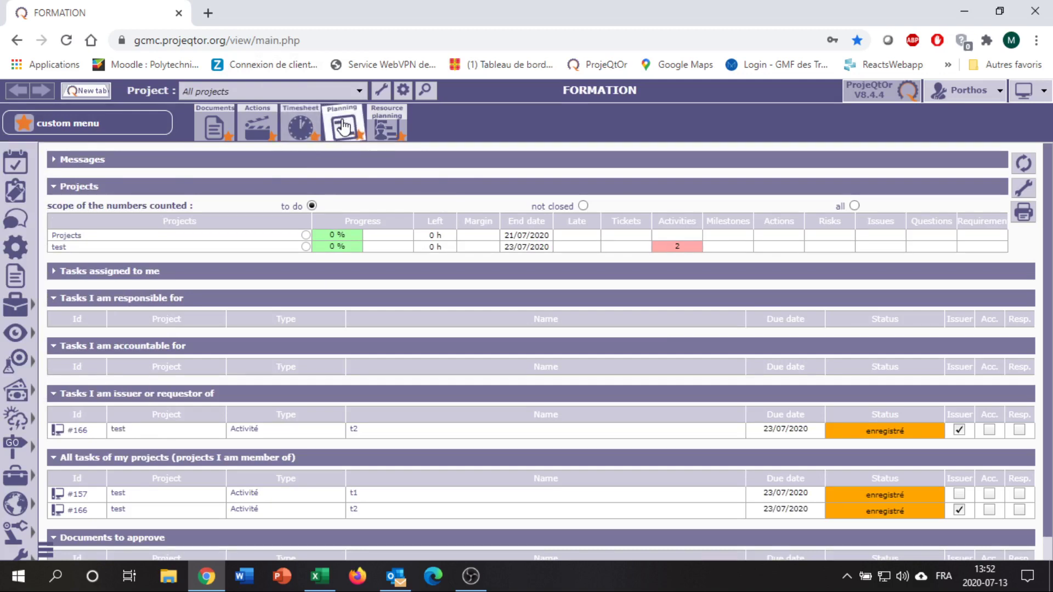
left_click(347, 125)
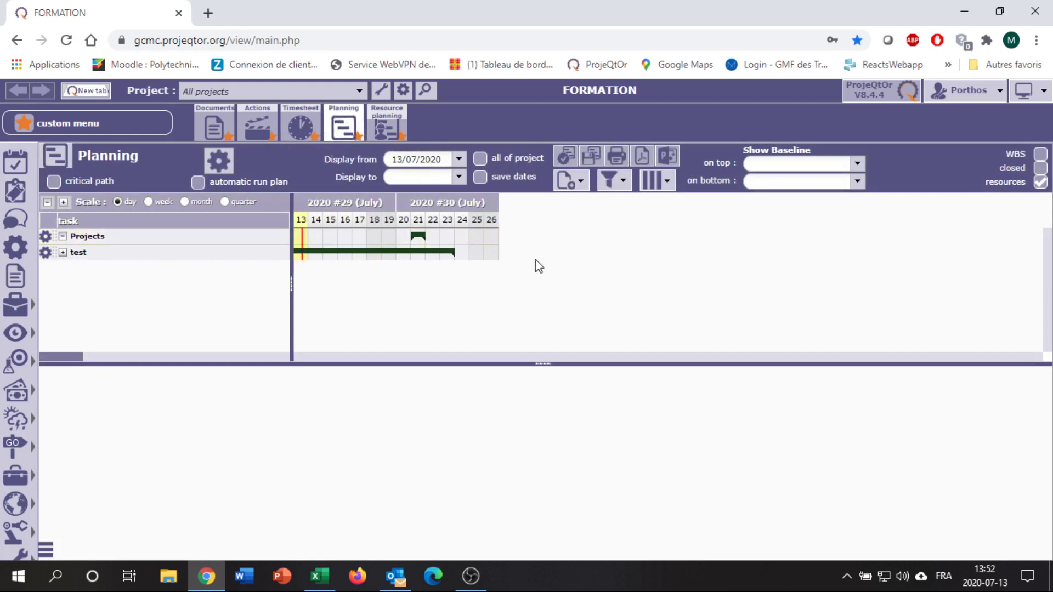
- Start a new project from the planning view and switch the display to full screen
left_click(571, 192)
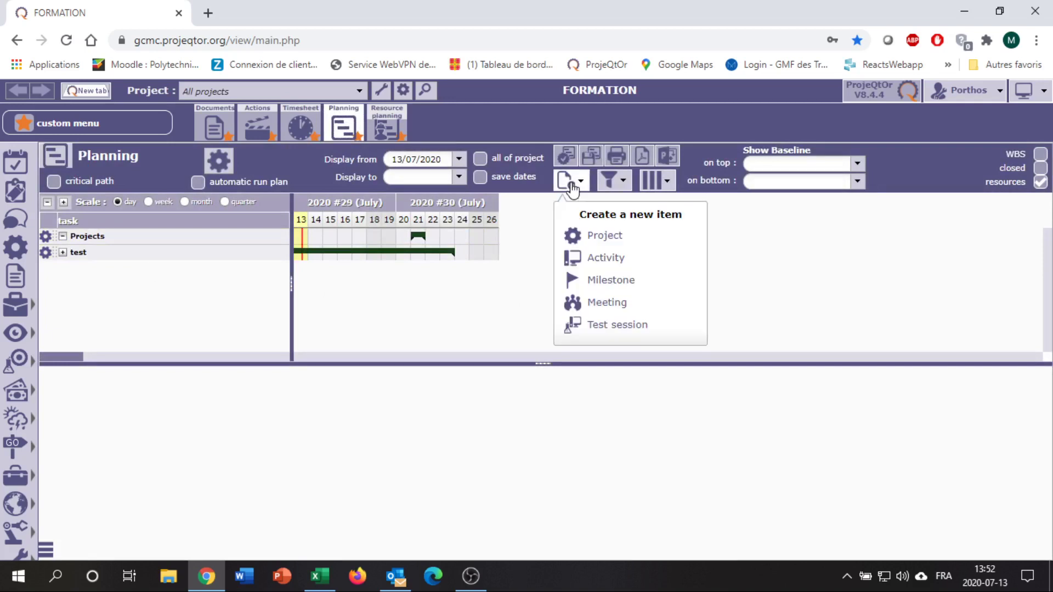
left_click(611, 247)
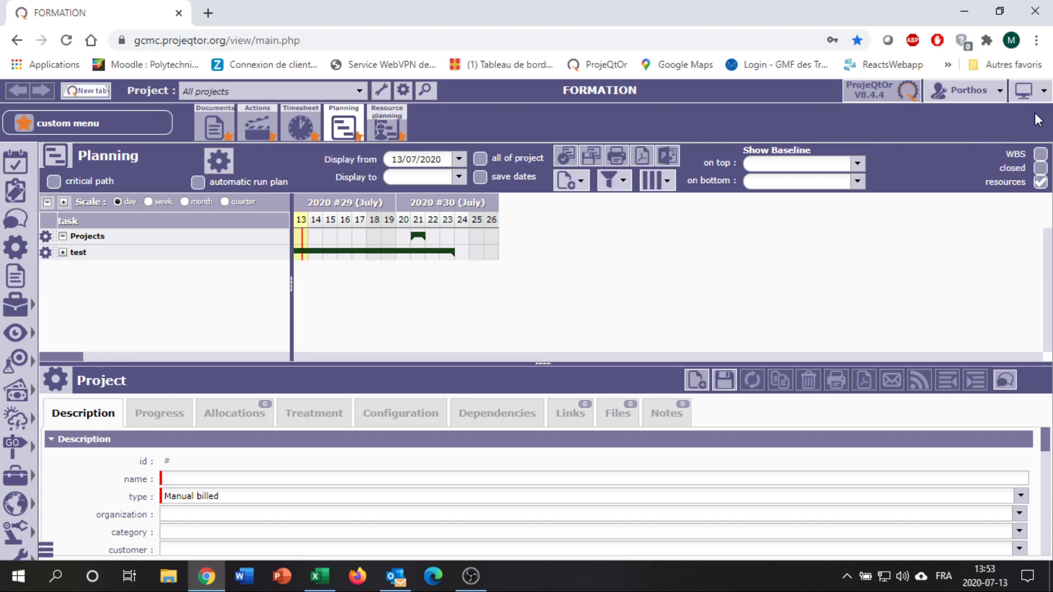
left_click(1024, 90)
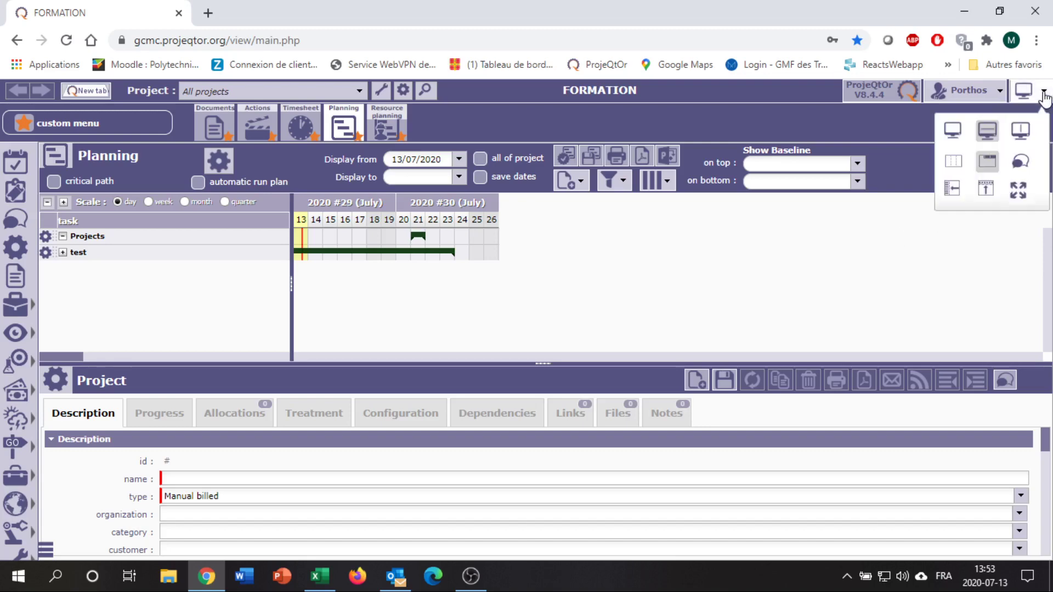
left_click(1018, 190)
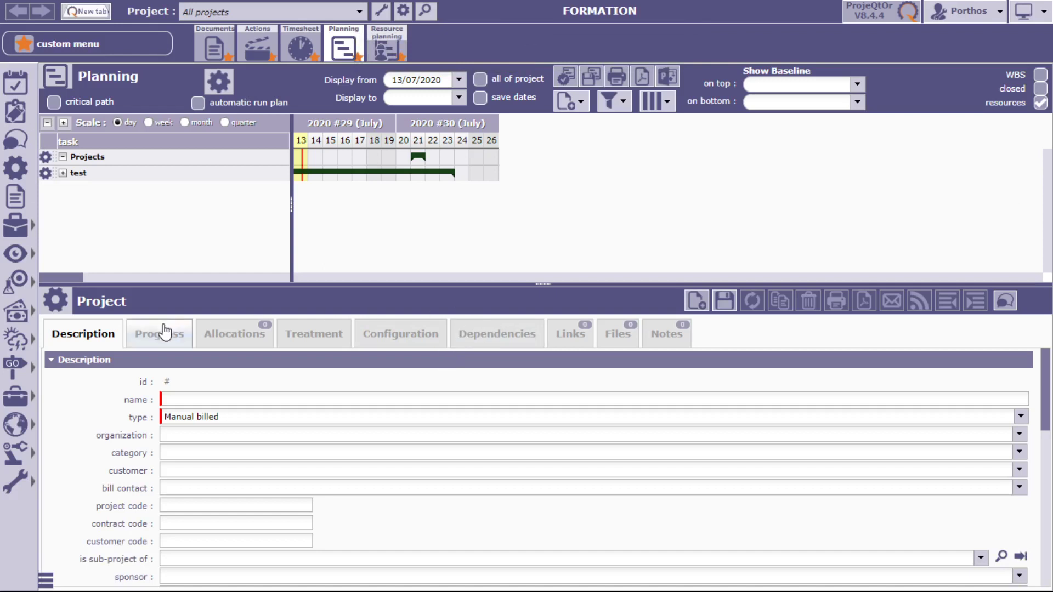
- Name the new project Demo, make it a sub-project of Projects, and save it
left_click(238, 404)
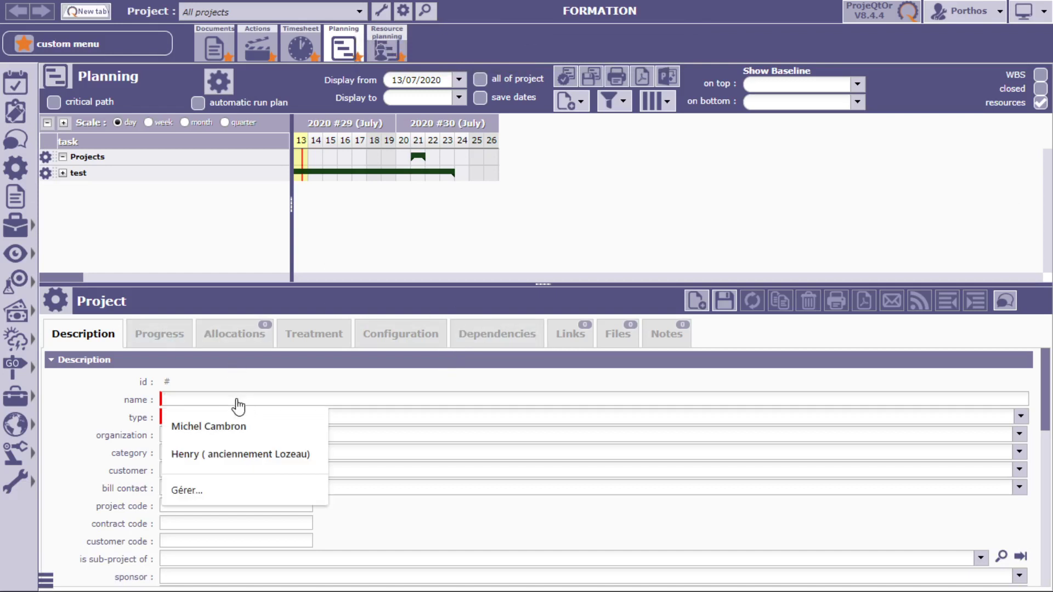
type("Demo")
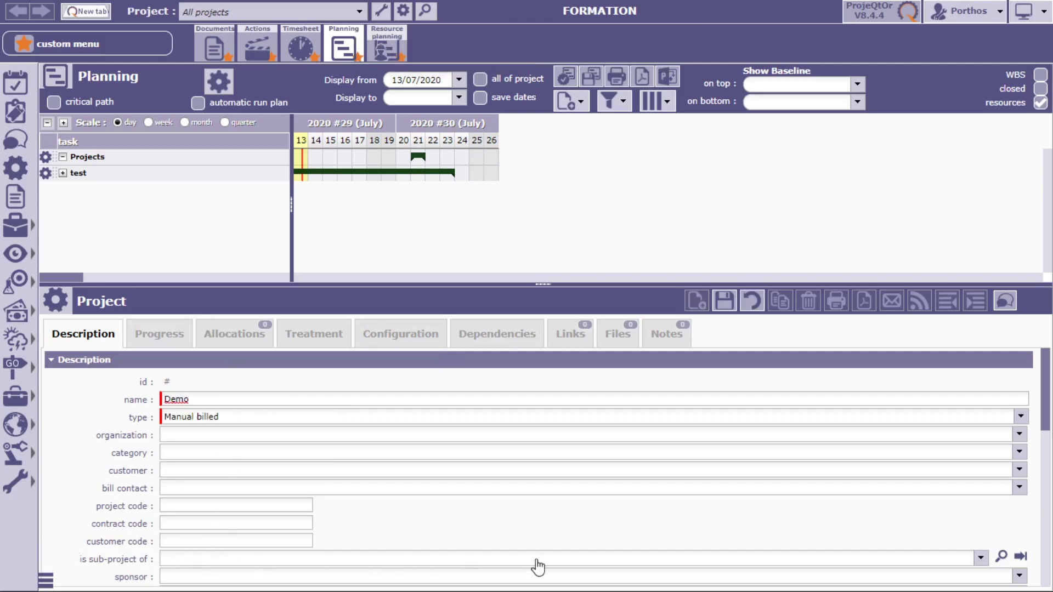
left_click(980, 559)
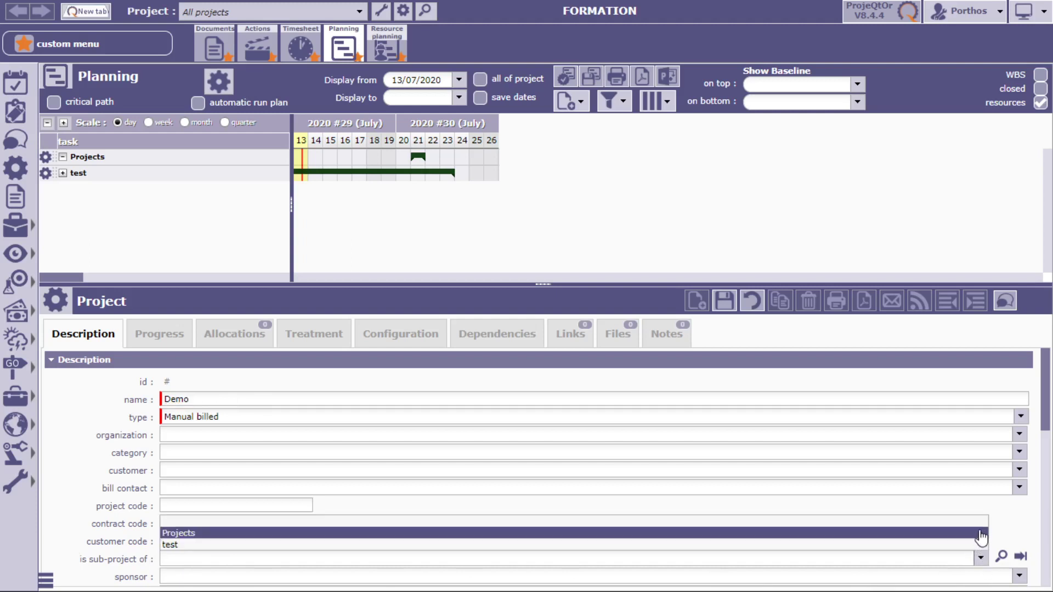
left_click(980, 535)
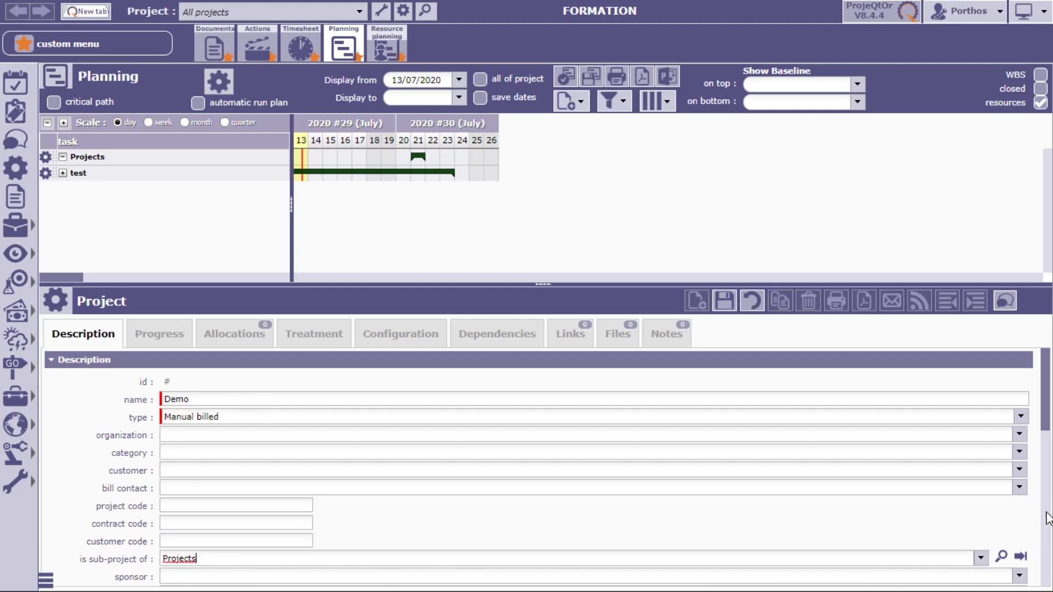
left_click(725, 302)
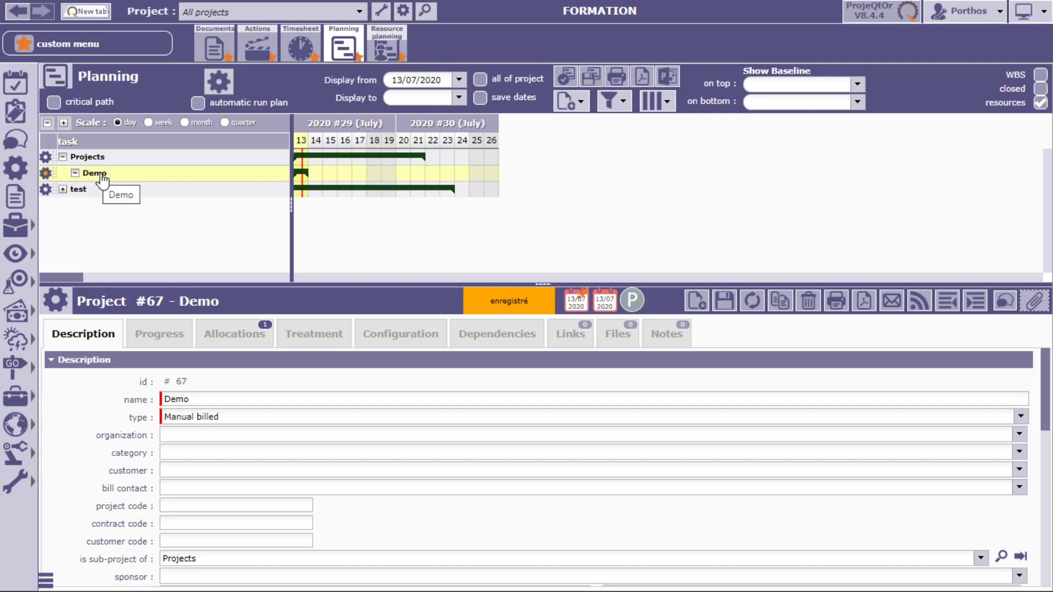
- Restrict the planning to the Demo project and allocate the resource listed just after admin to it as Project Member
left_click(352, 23)
left_click(272, 68)
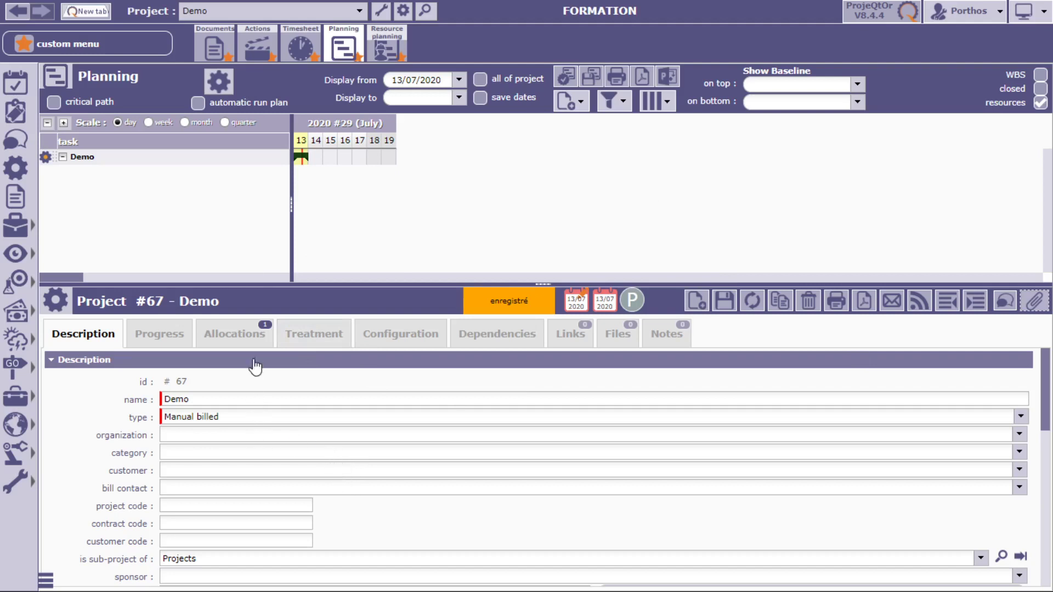
left_click(246, 338)
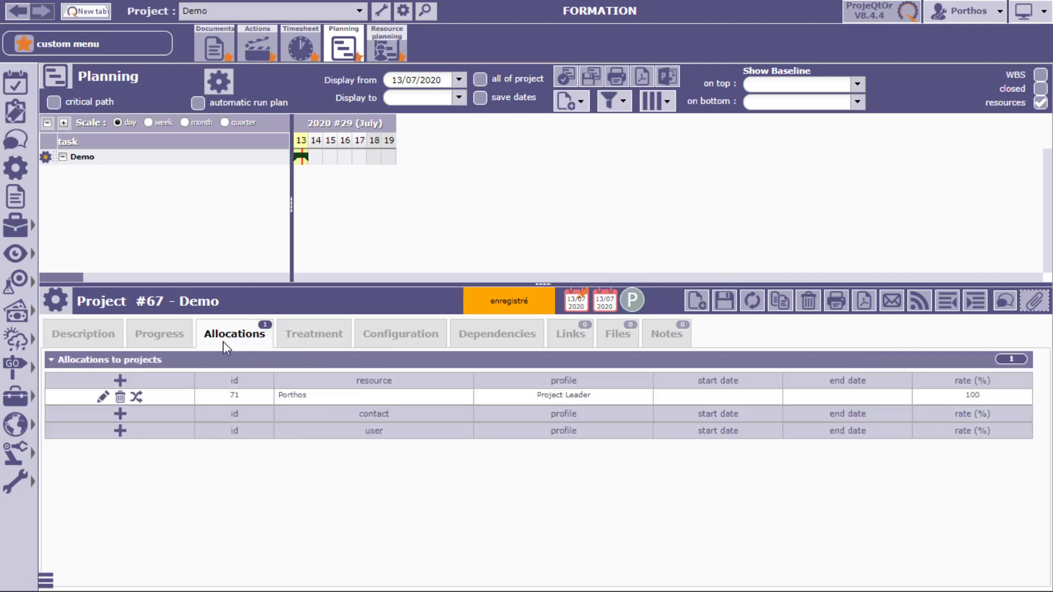
left_click(120, 380)
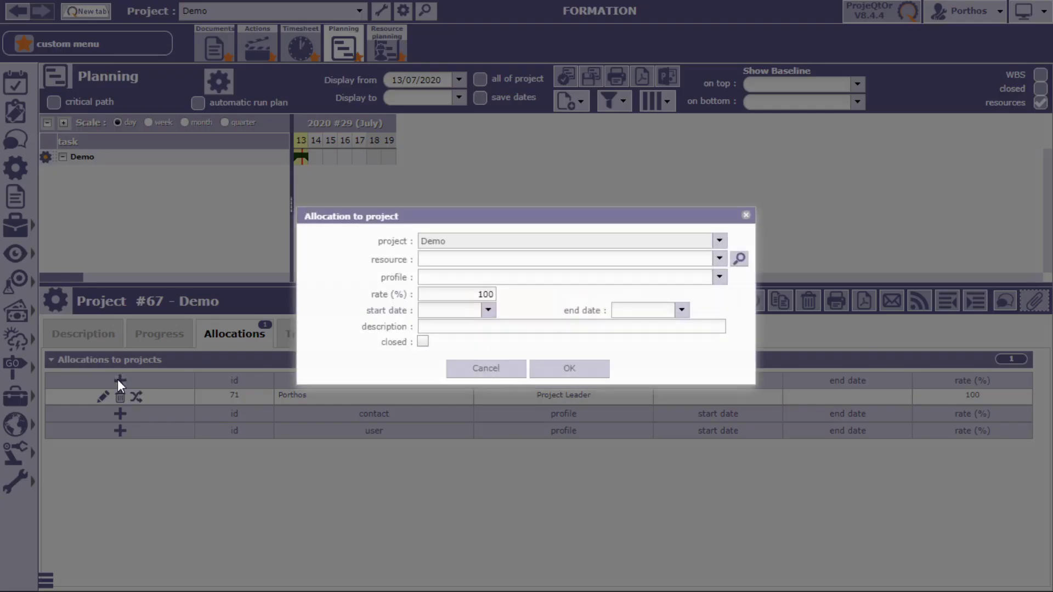
left_click(718, 260)
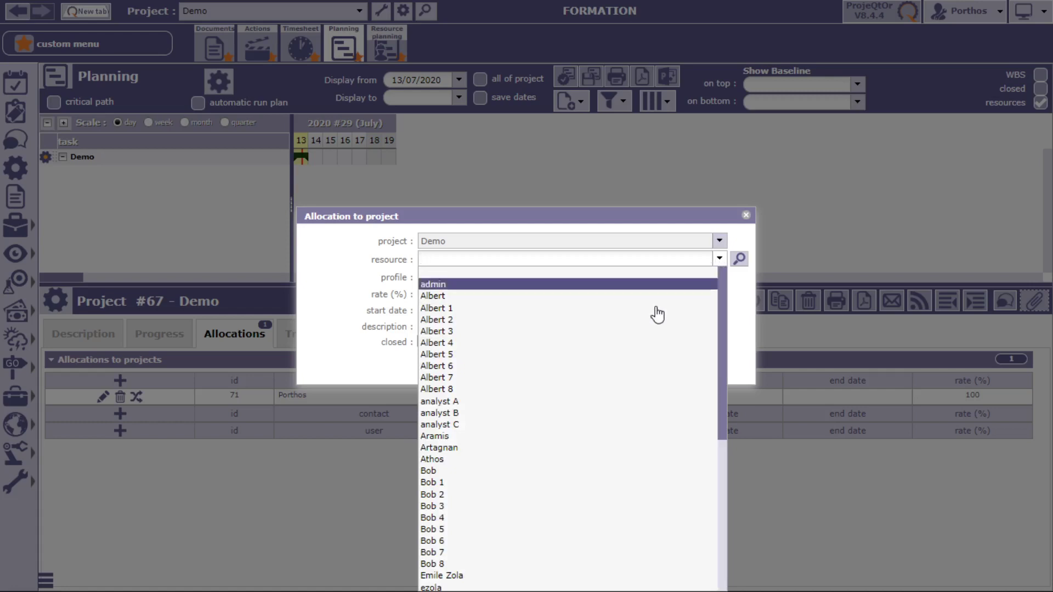
left_click(451, 297)
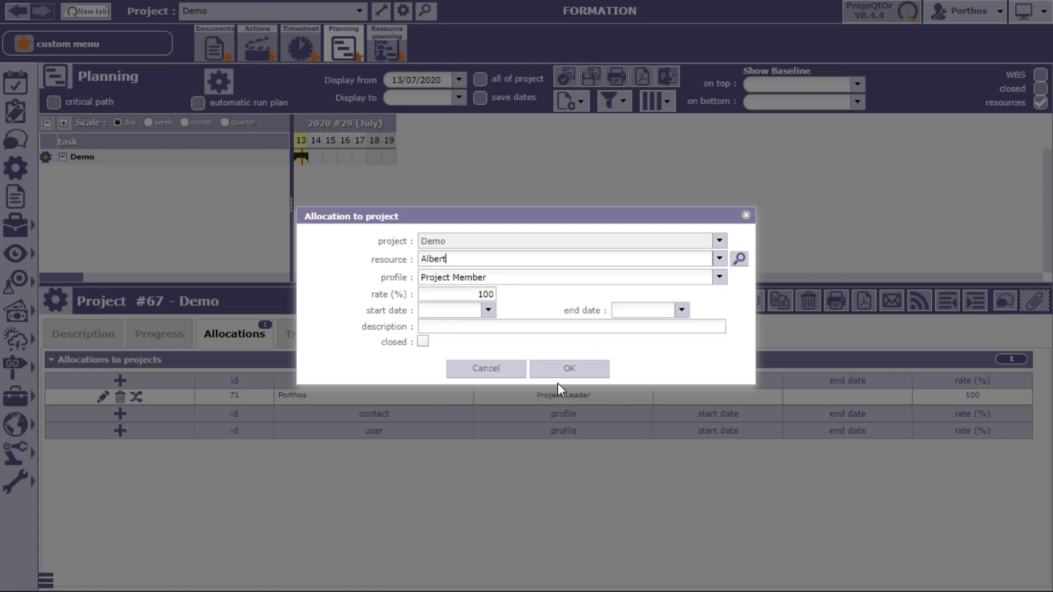
left_click(574, 369)
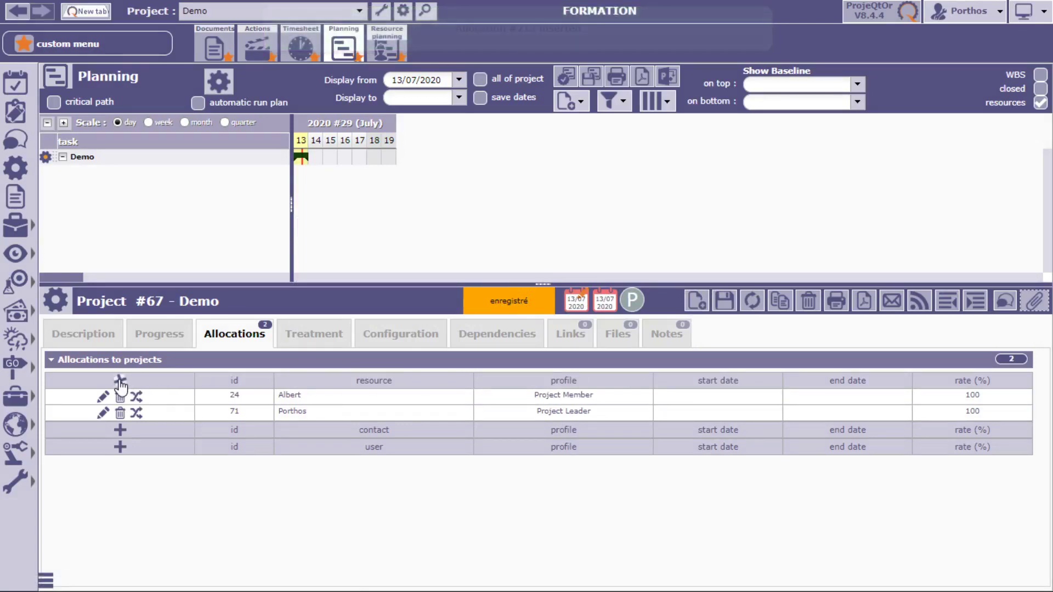
- Allocate a second resource to the Demo project with the profile Project Member
left_click(119, 380)
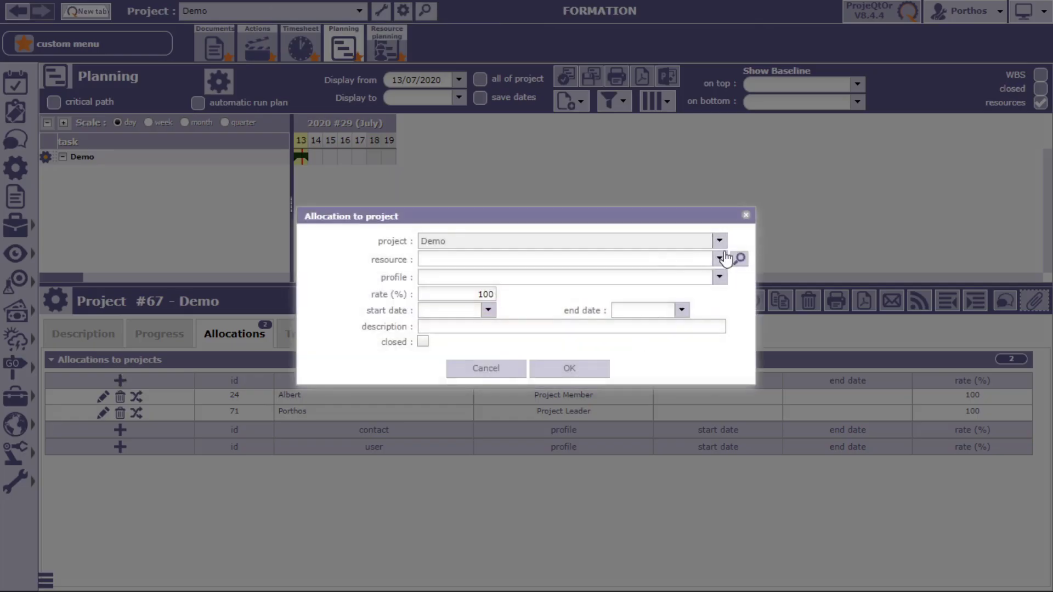
left_click(719, 258)
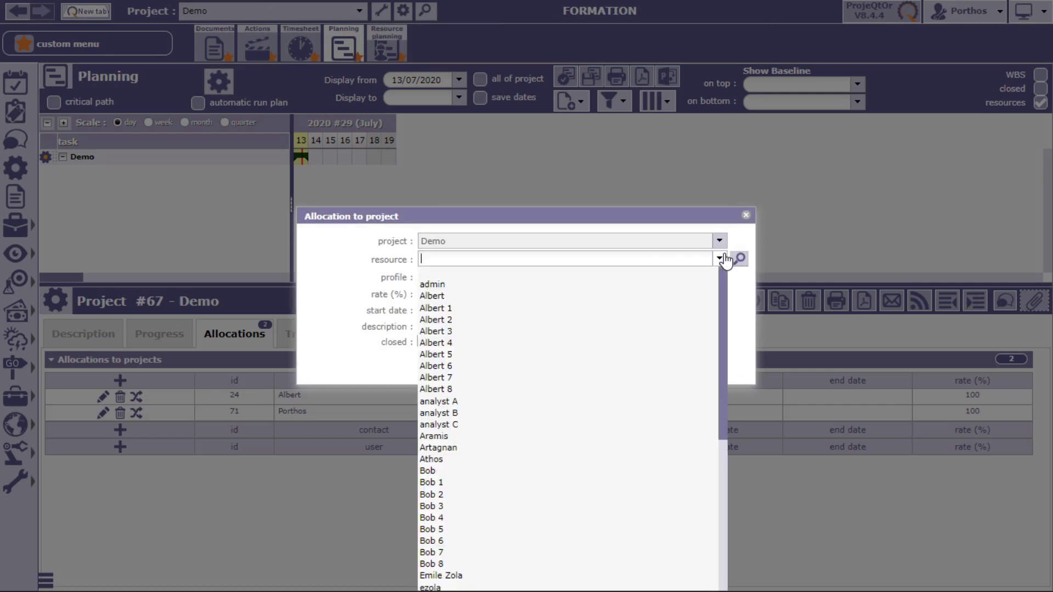
left_click(670, 471)
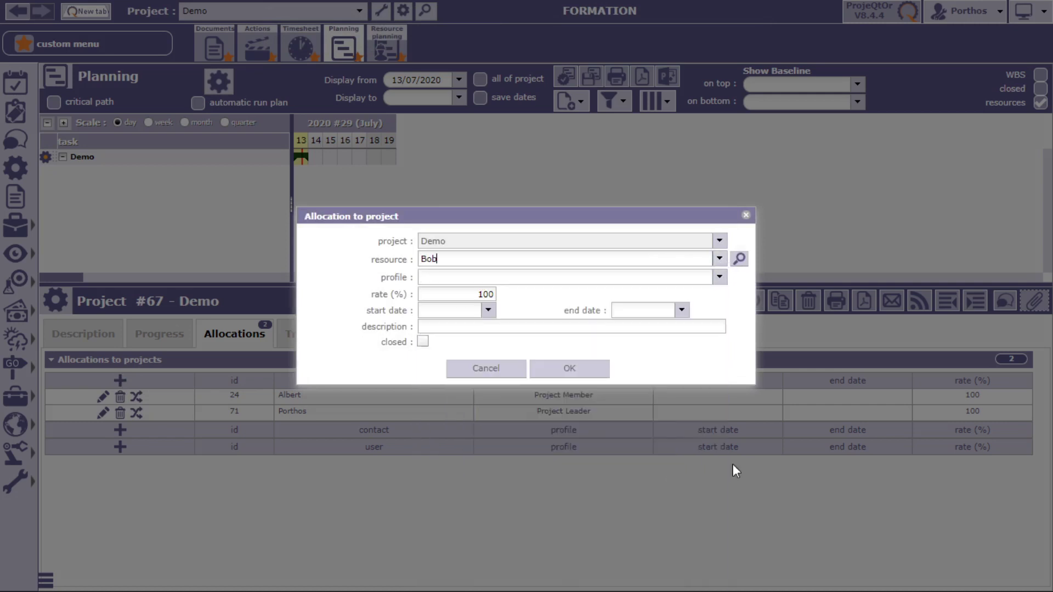
left_click(720, 280)
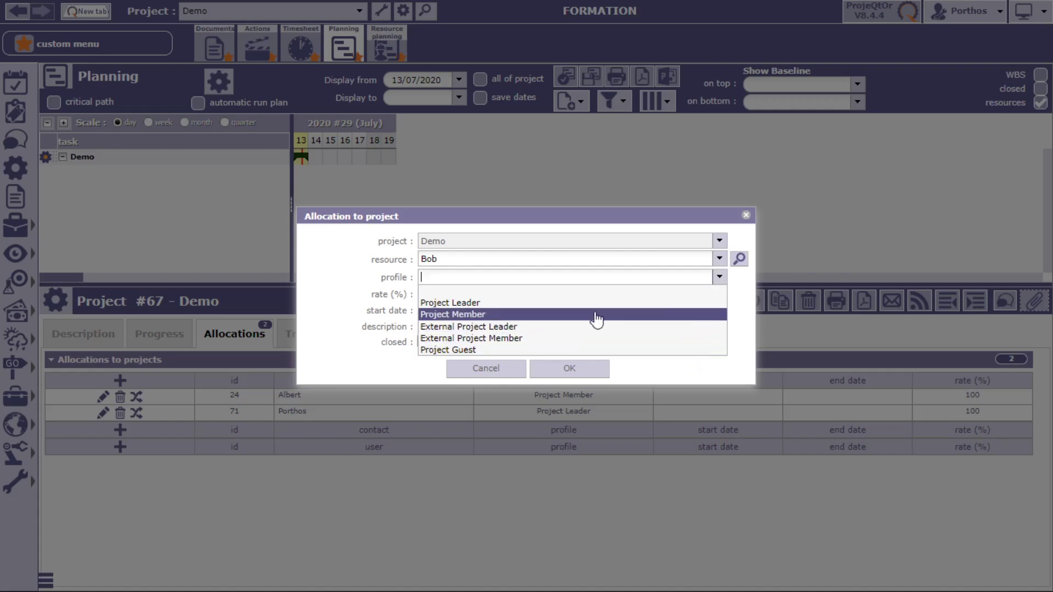
left_click(479, 316)
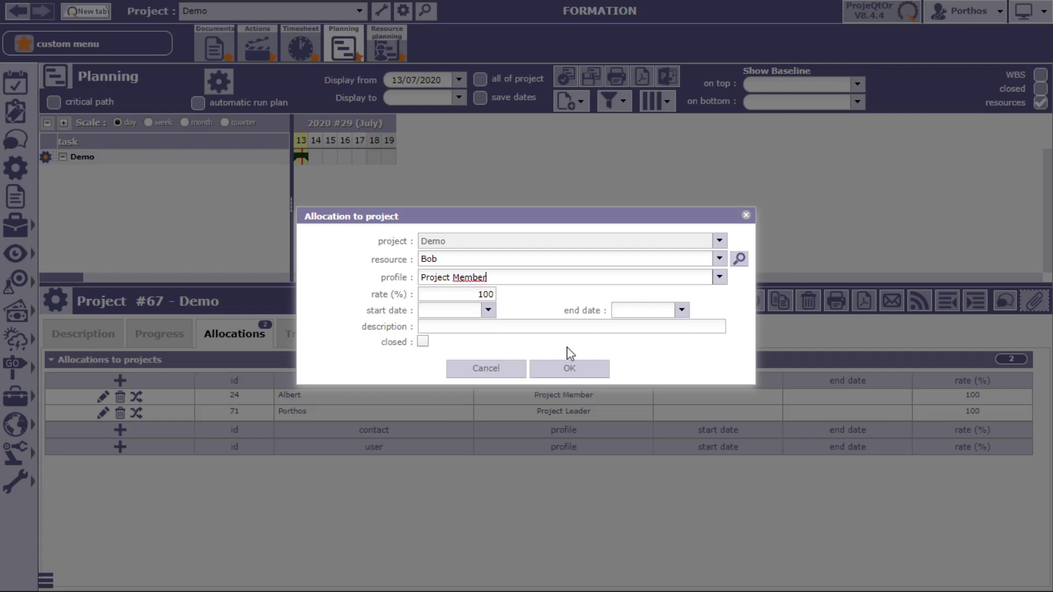
left_click(568, 368)
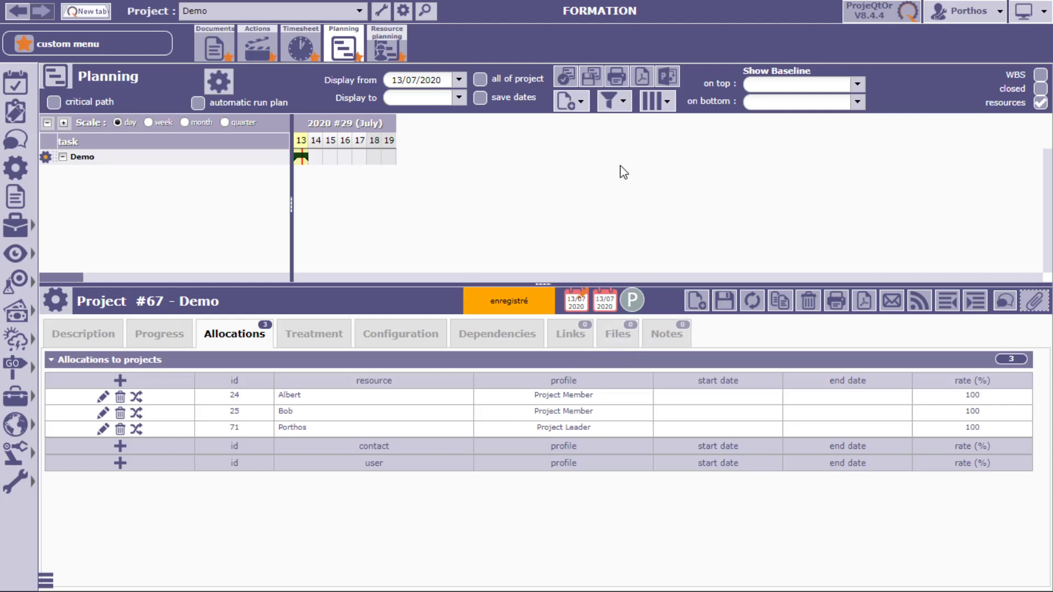
- Create and save an activity named Design in the Demo project
left_click(572, 112)
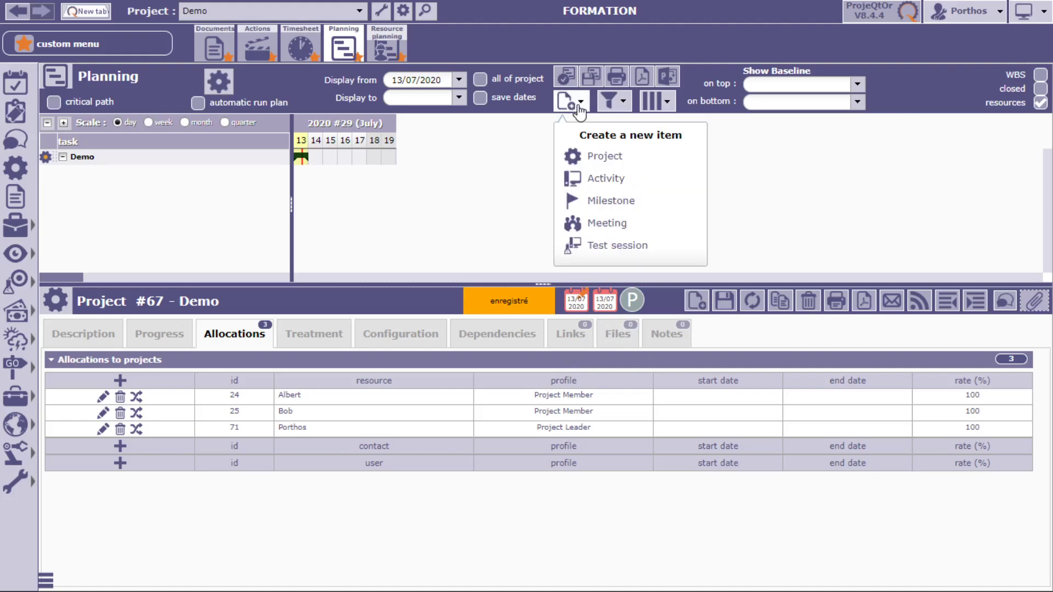
left_click(585, 183)
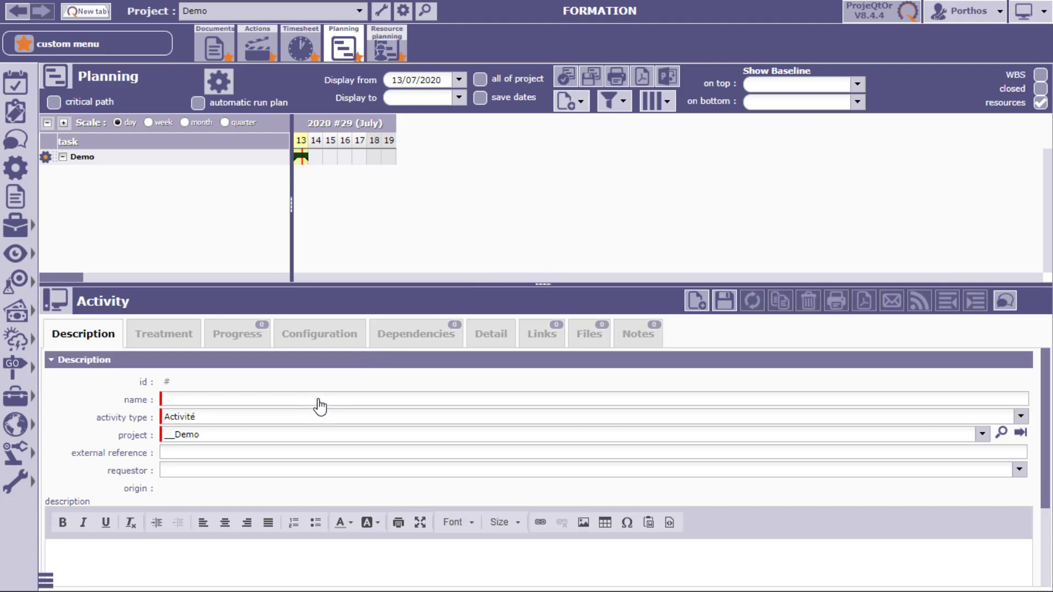
left_click(318, 405)
type("Design")
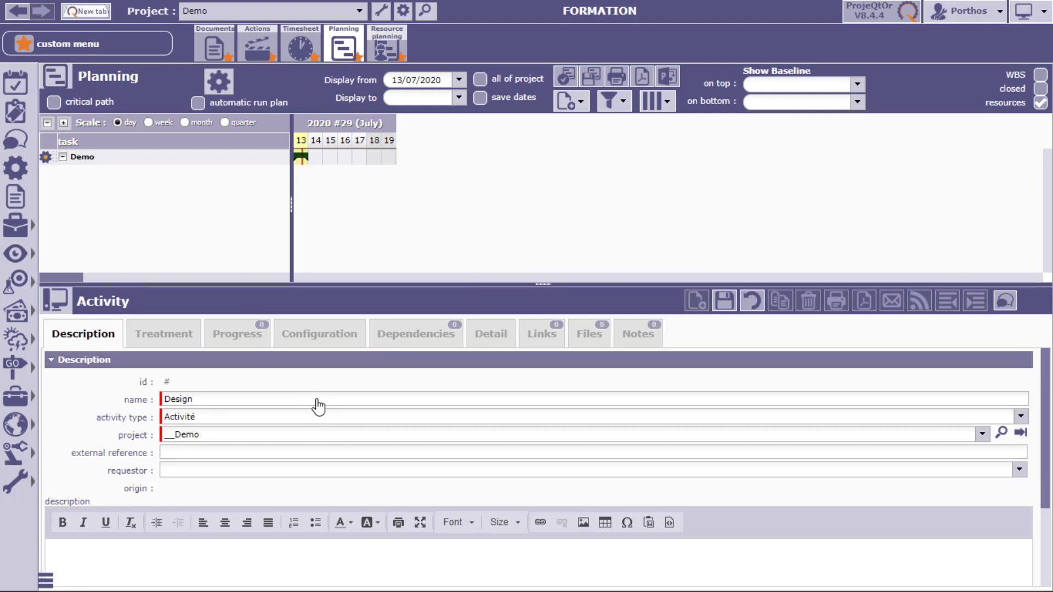
left_click(724, 306)
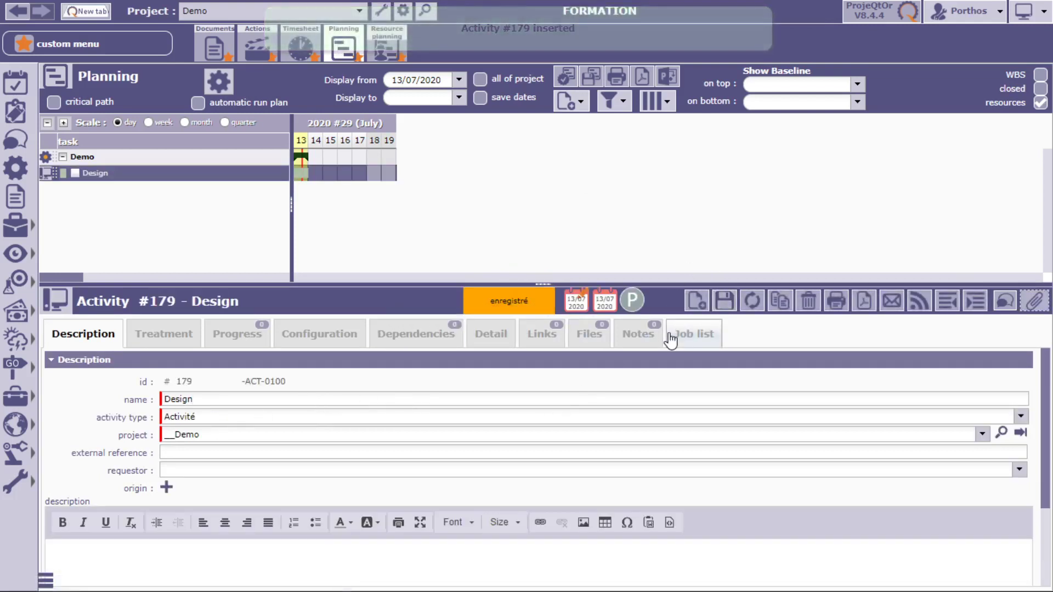
- Create and save two more activities in the Demo project, named Manufacture and Test
left_click(696, 299)
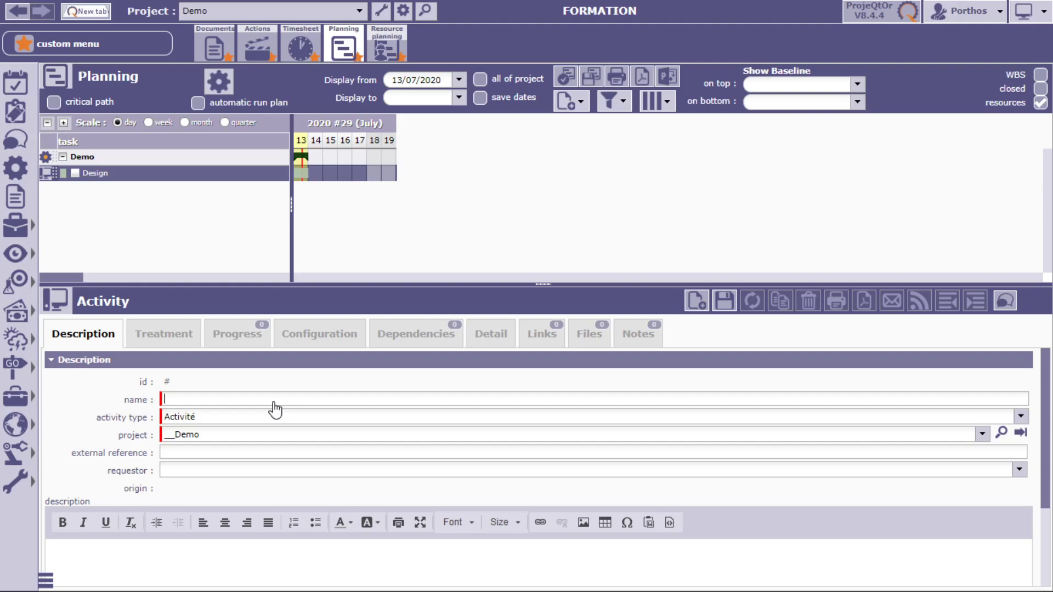
type("Manufacture")
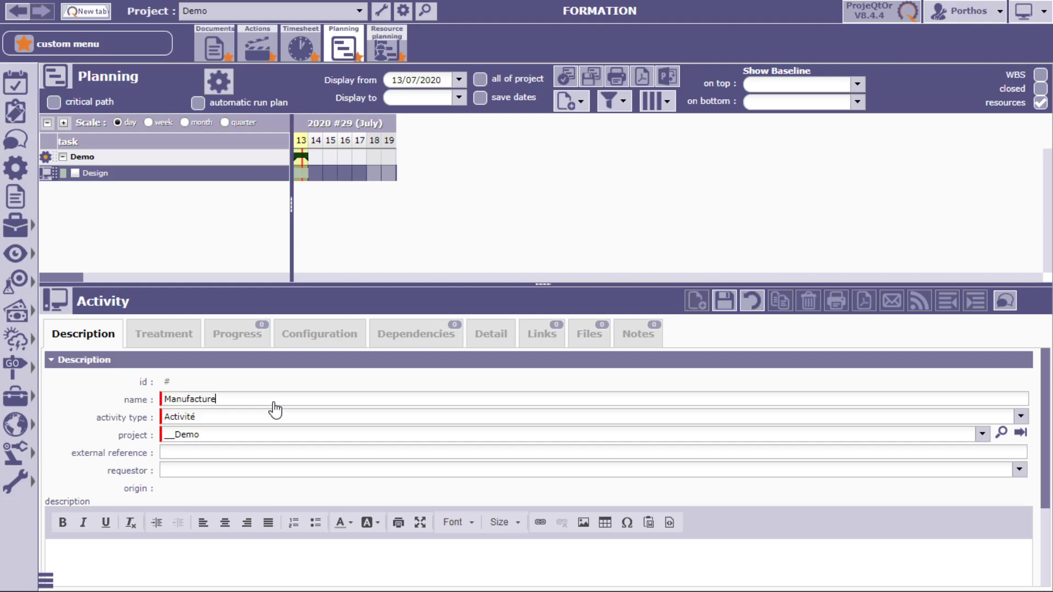
left_click(725, 301)
left_click(697, 303)
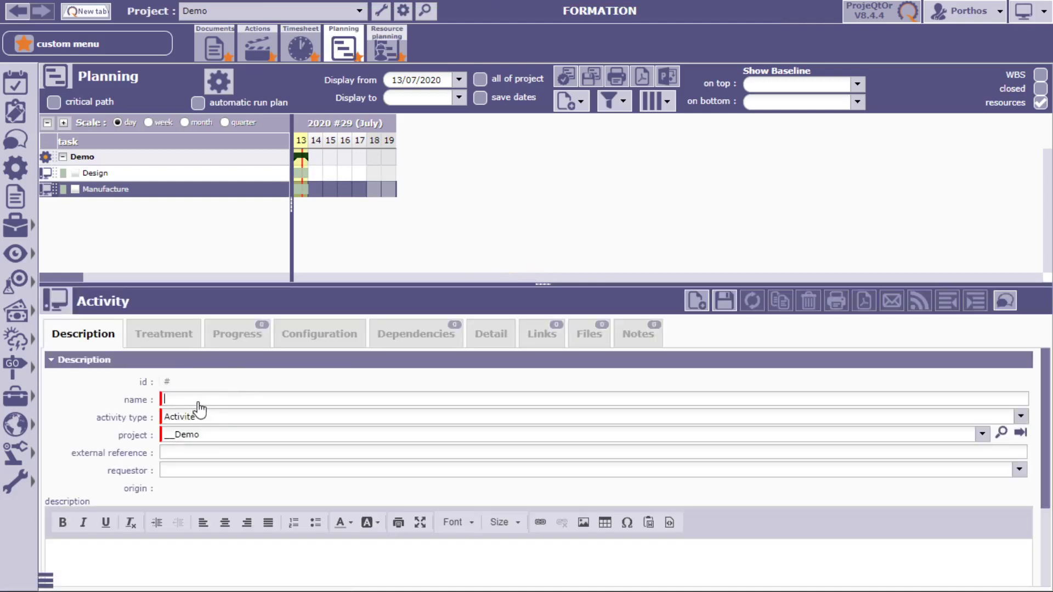
type("Test")
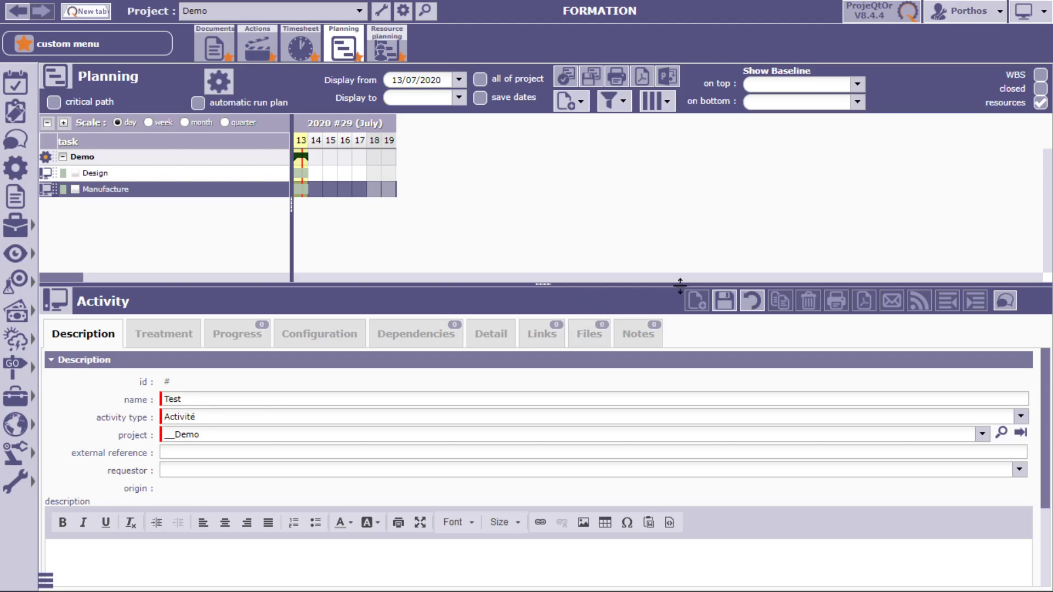
left_click(724, 301)
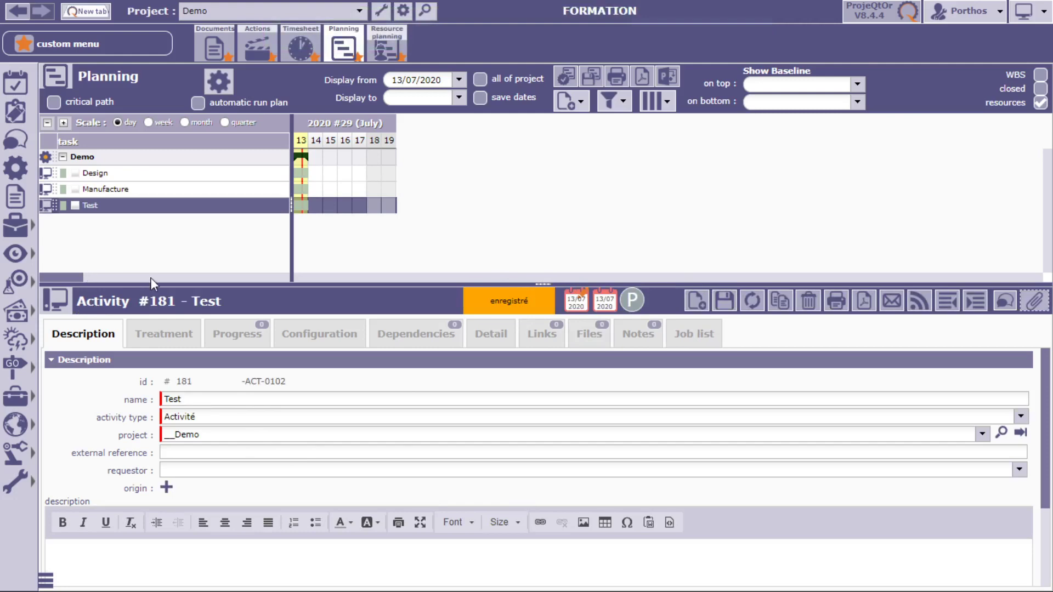
- Assign the first listed resource to the Design activity with 20 h of assigned work
left_click(99, 177)
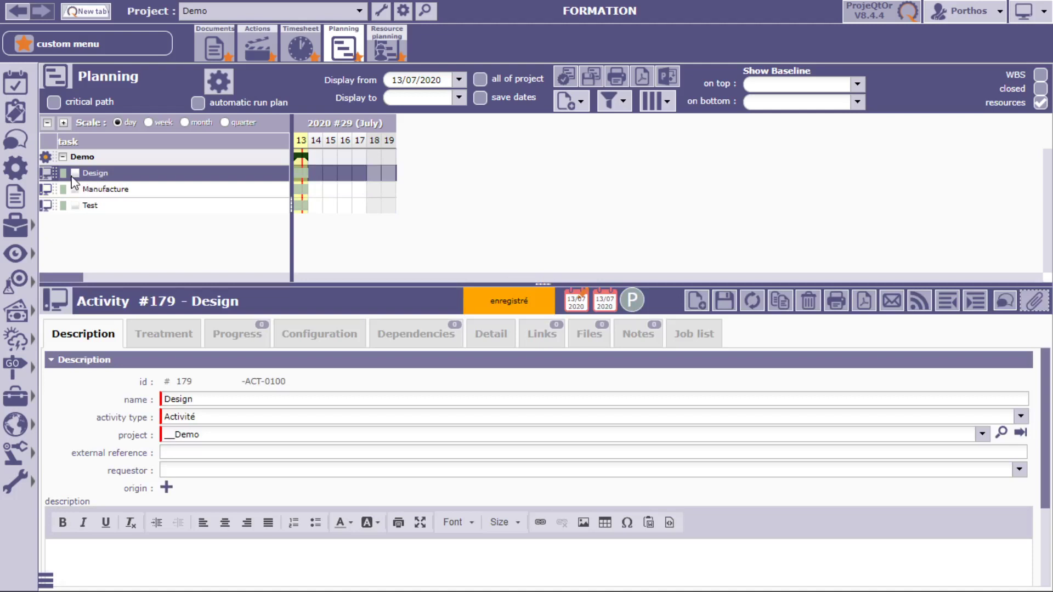
left_click(250, 340)
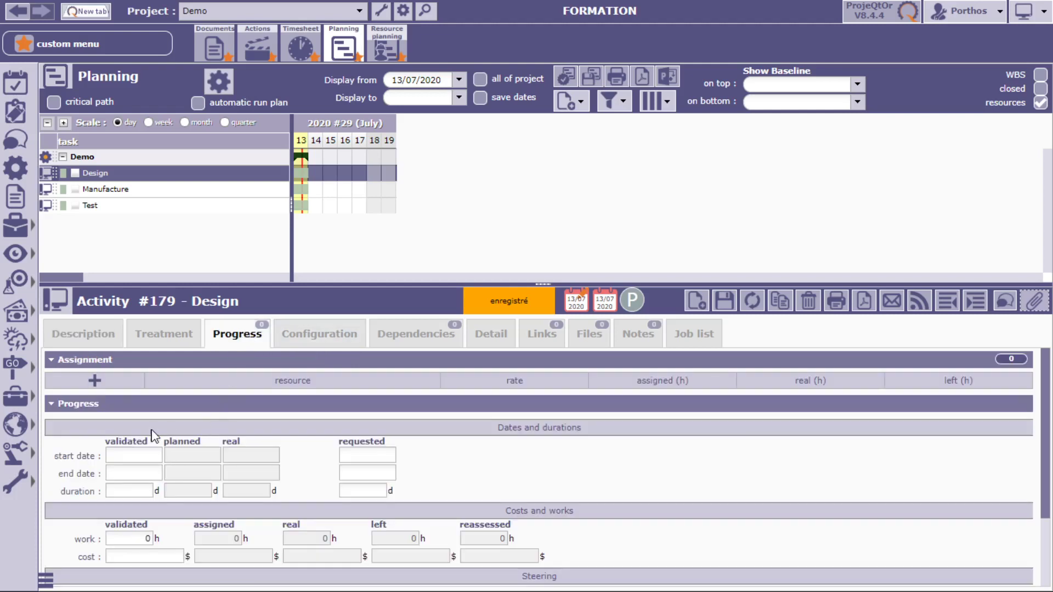
left_click(95, 380)
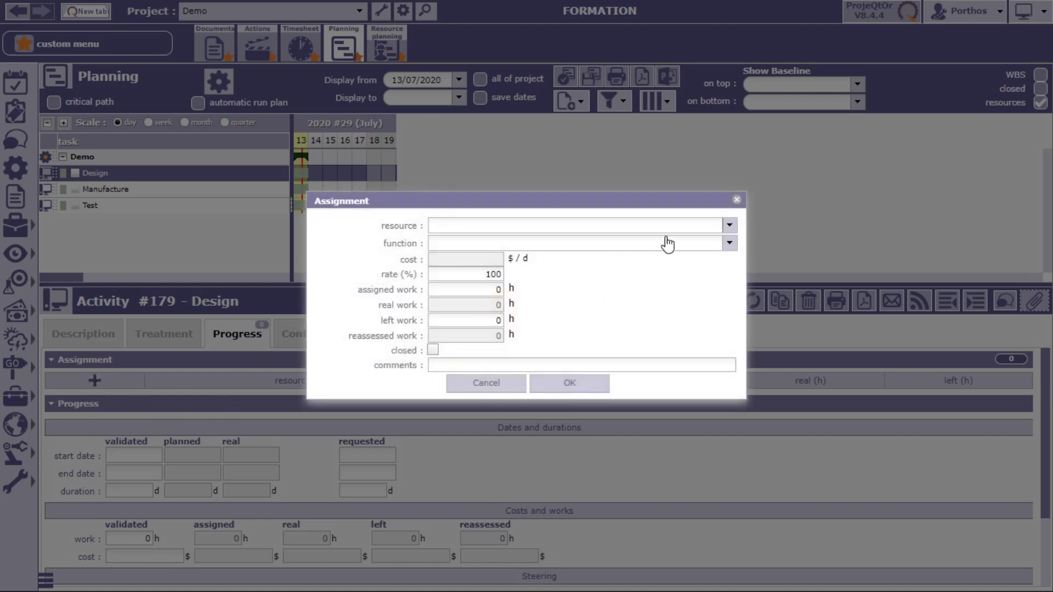
left_click(730, 226)
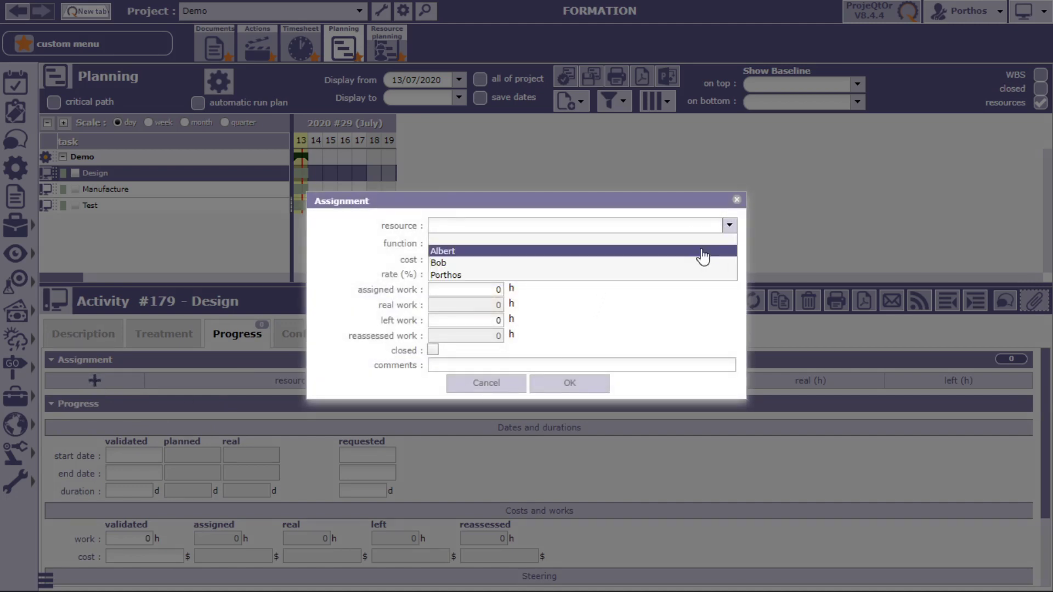
left_click(473, 253)
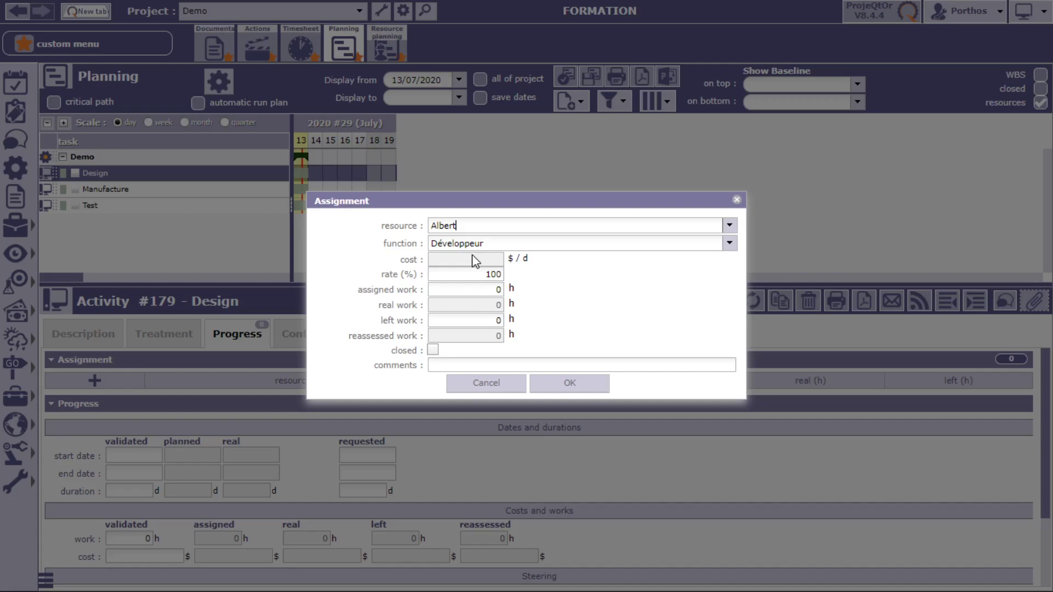
left_click(493, 292)
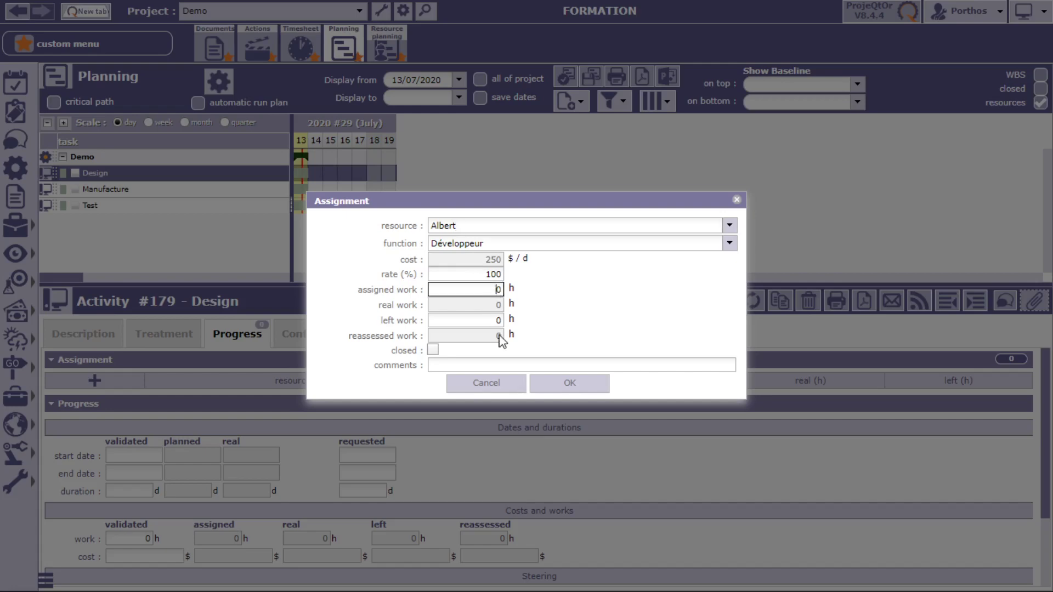
type("2")
left_click(586, 384)
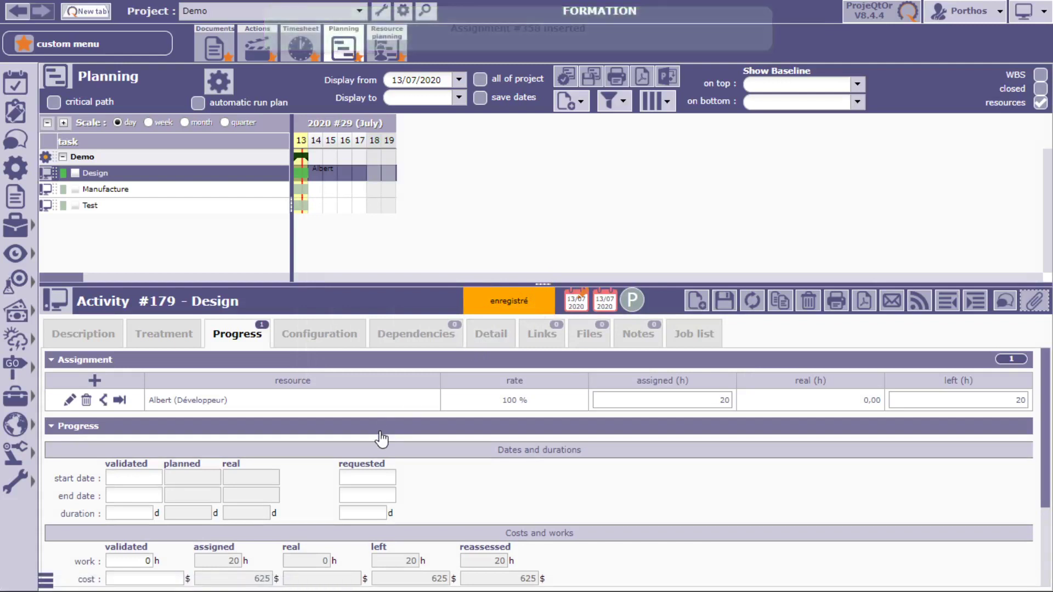
- Set the Design activity's planning mode to fixed duration with a validated duration of 15 days, and save it
scroll(382, 439, "down", 1)
scroll(382, 439, "down", 2)
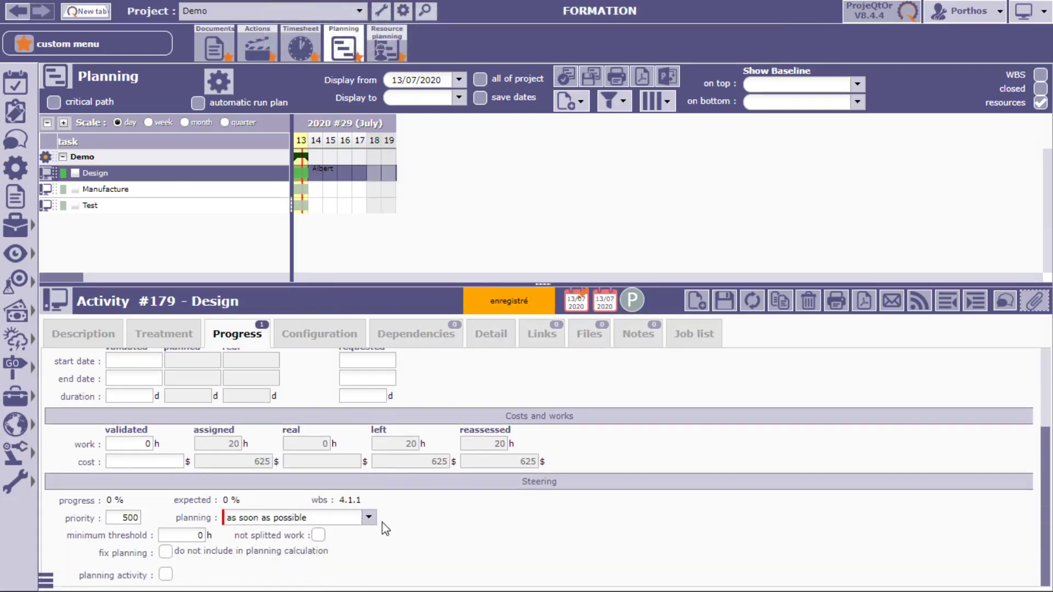
left_click(369, 519)
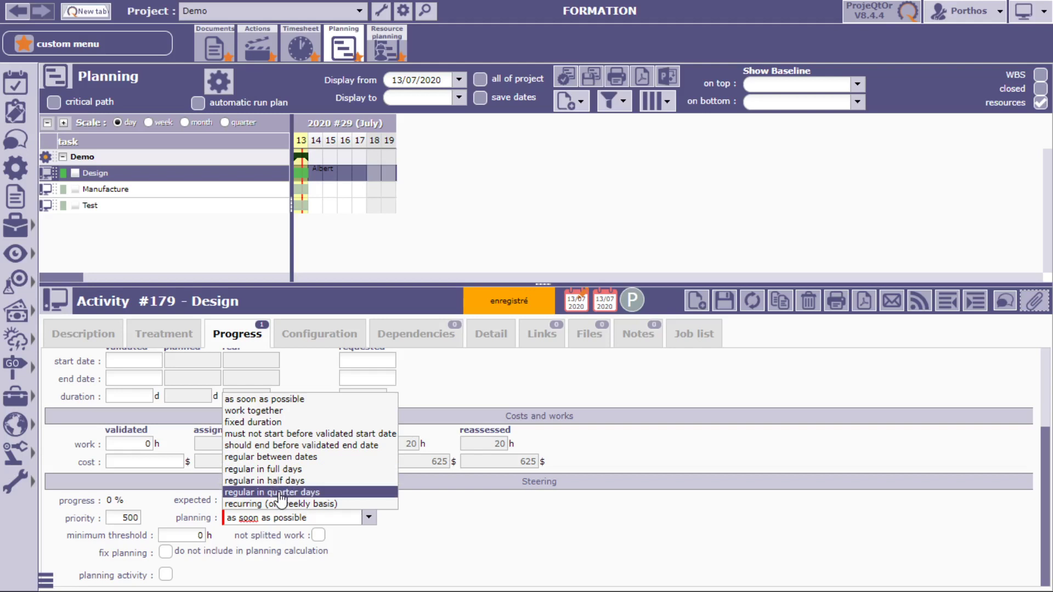
left_click(249, 422)
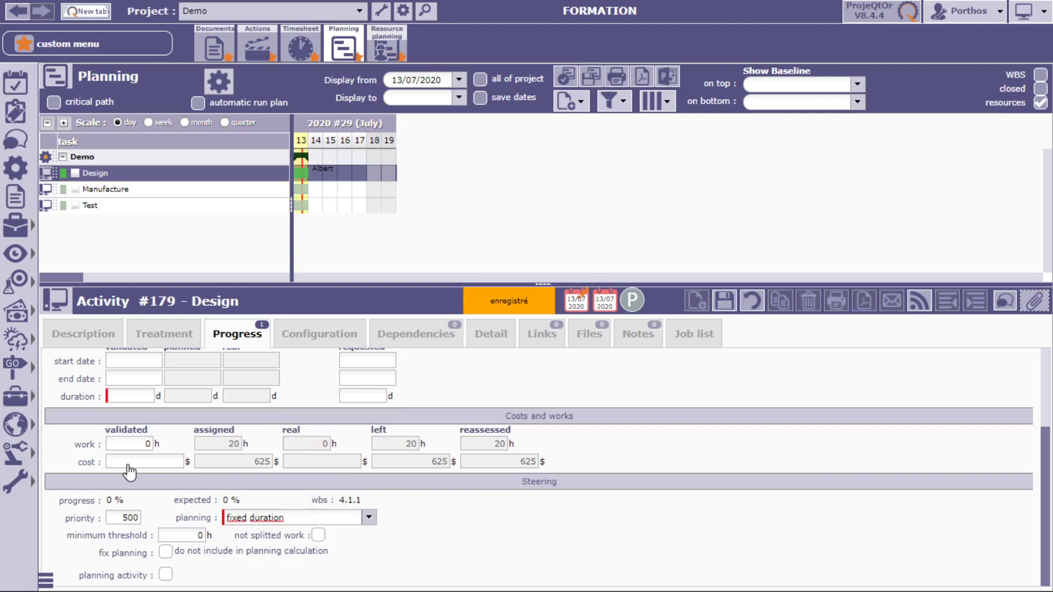
left_click(118, 400)
left_click(725, 302)
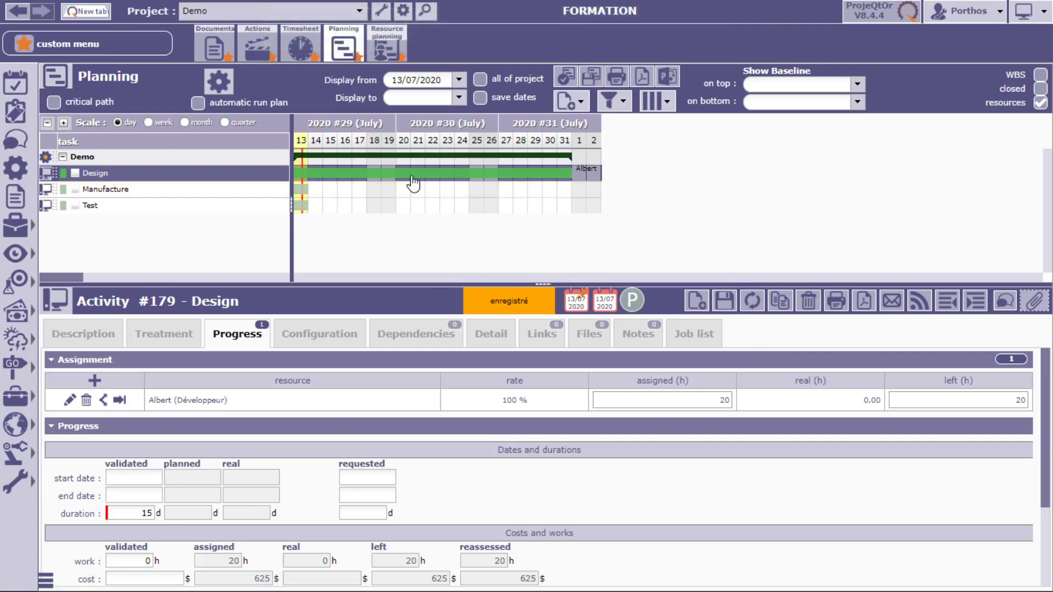
mouse_move(414, 183)
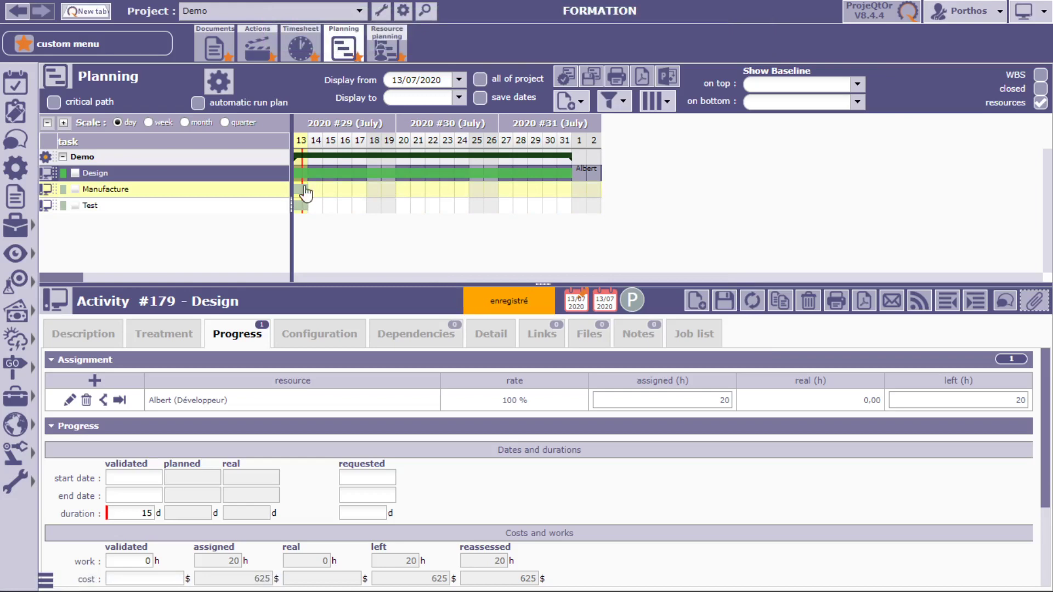
mouse_move(306, 193)
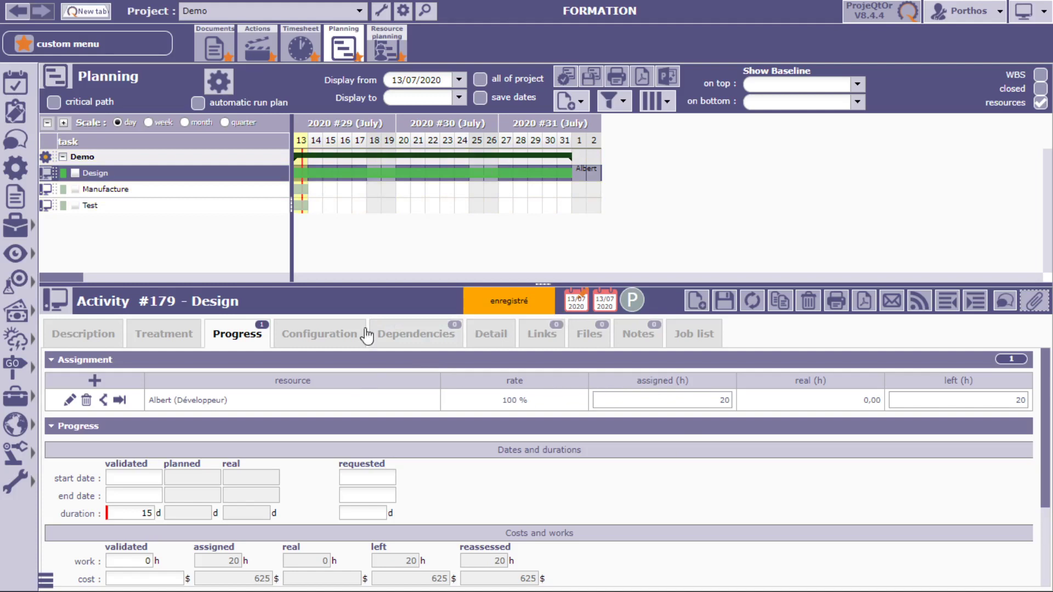
- Assign the second listed resource to the Manufacture activity with 20 h of assigned work
left_click(130, 192)
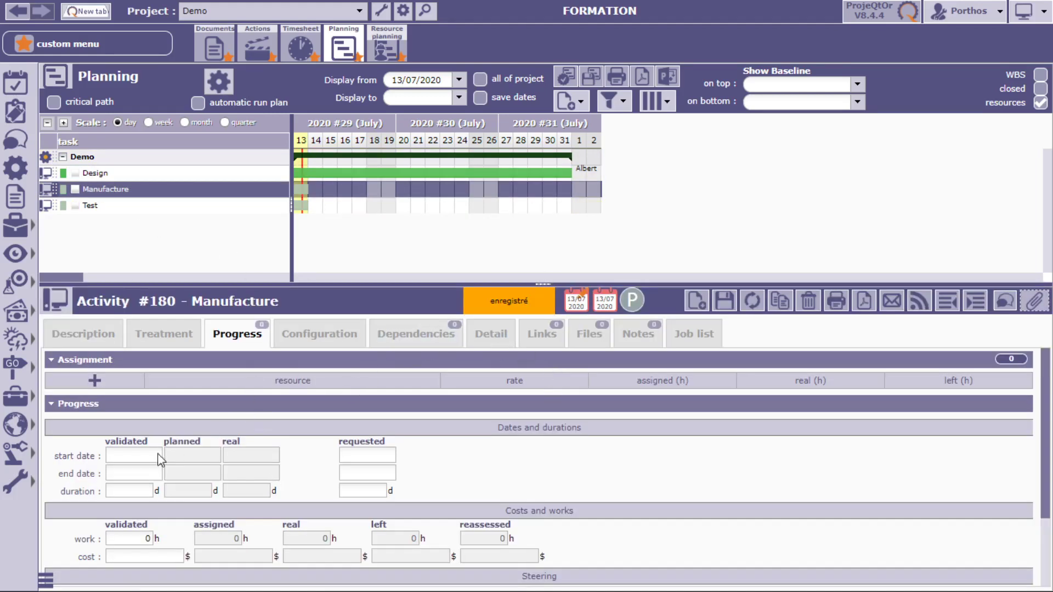
left_click(95, 380)
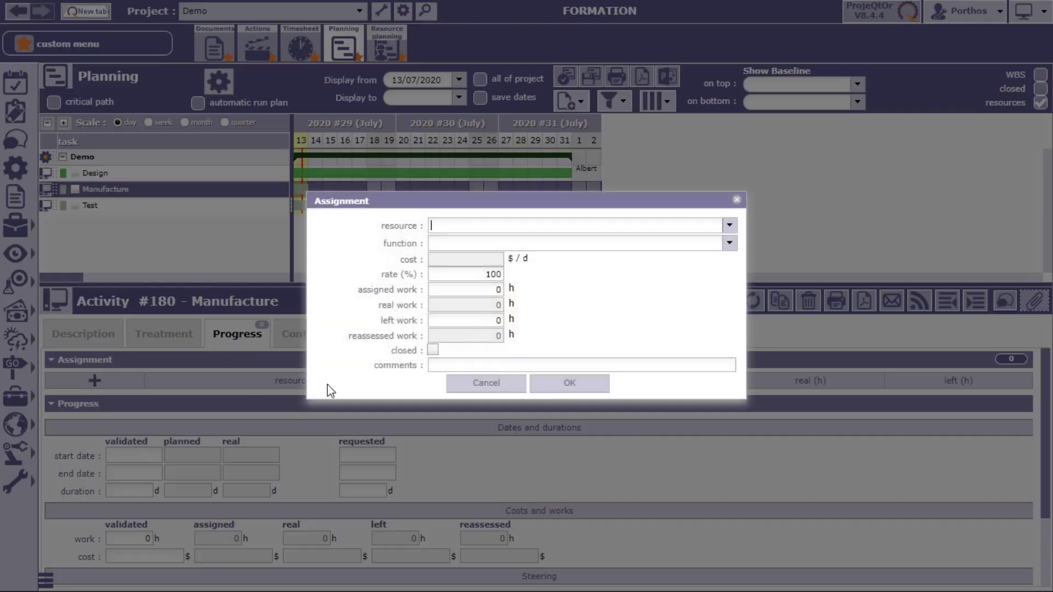
left_click(729, 225)
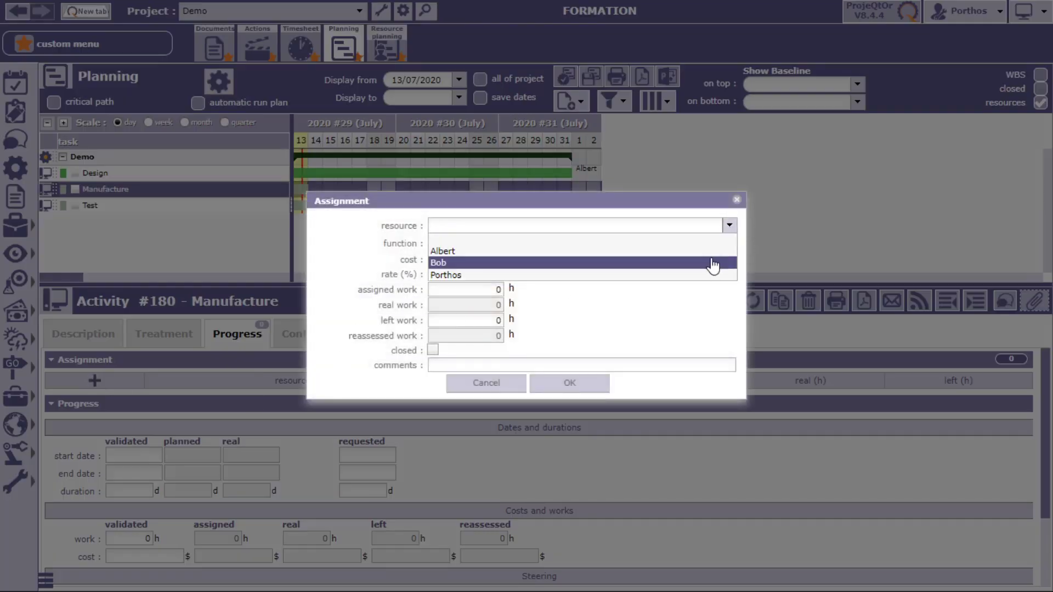
left_click(712, 266)
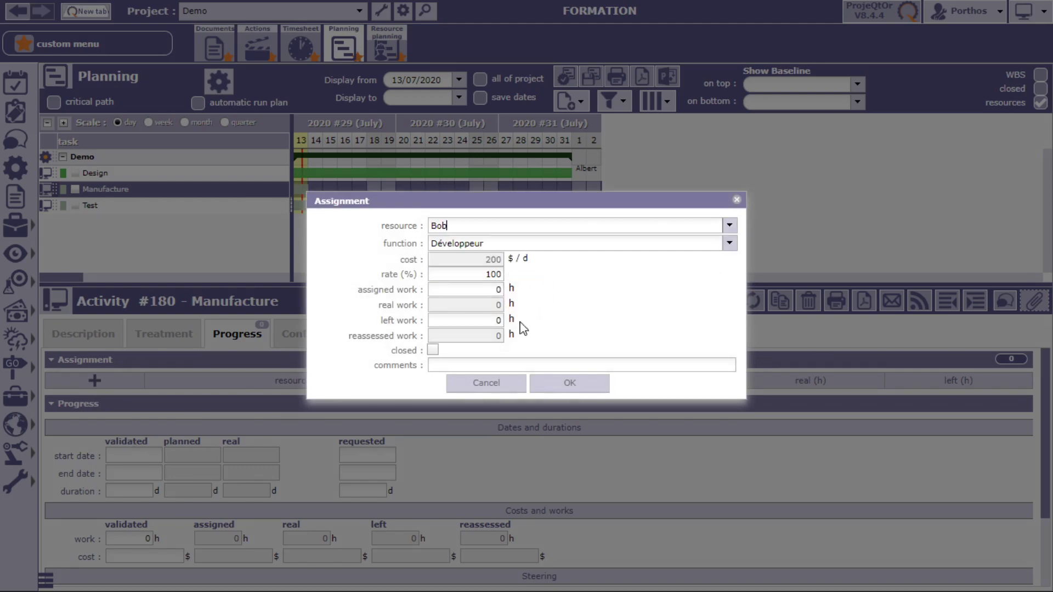
left_click(499, 295)
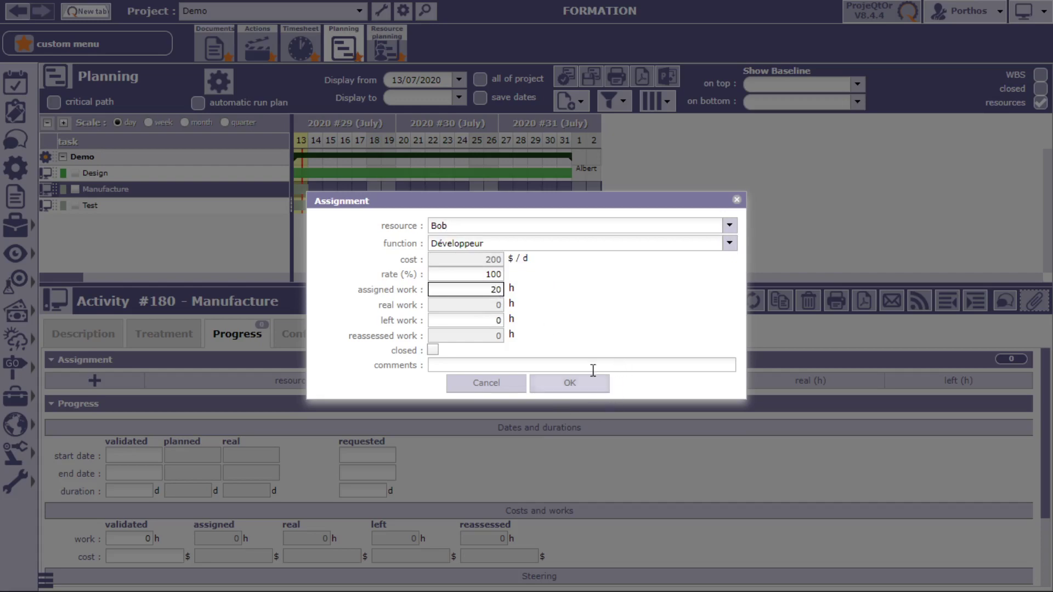
key("Tab")
left_click(571, 383)
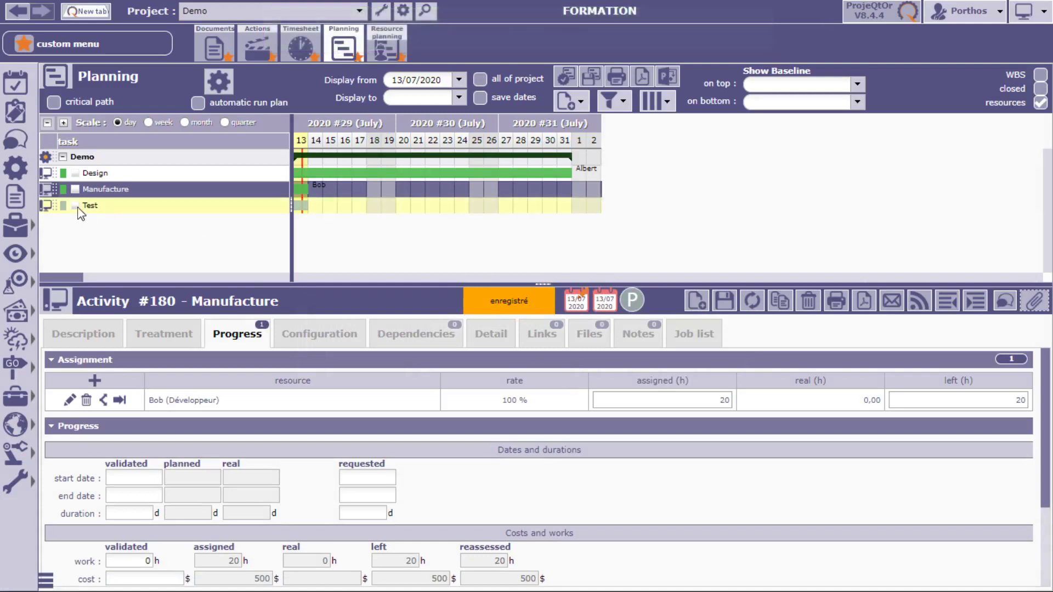
- Assign the third listed resource to the Test activity with 10 h of assigned work
left_click(95, 213)
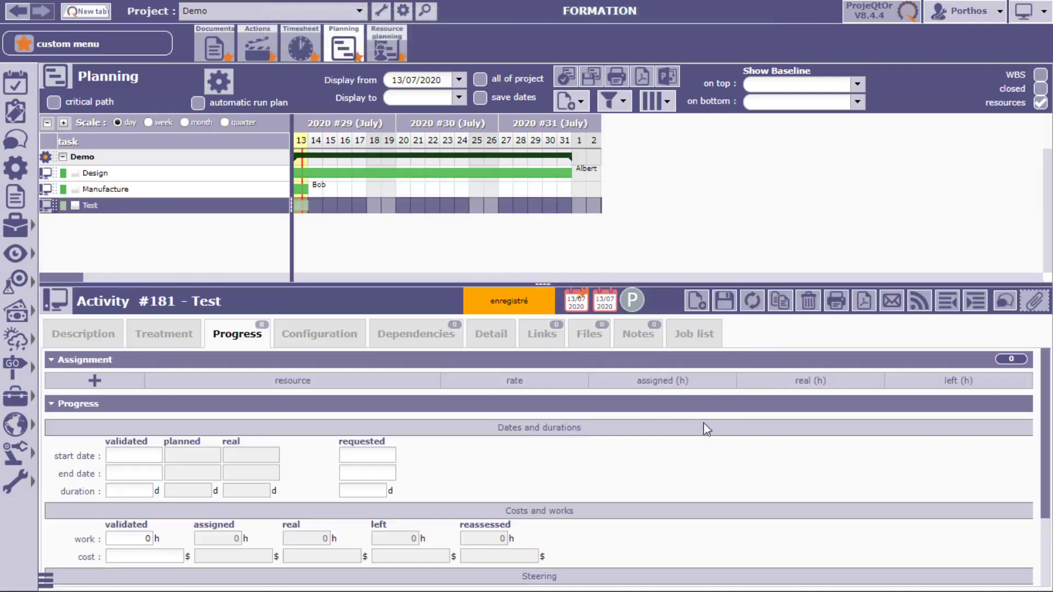
left_click(96, 381)
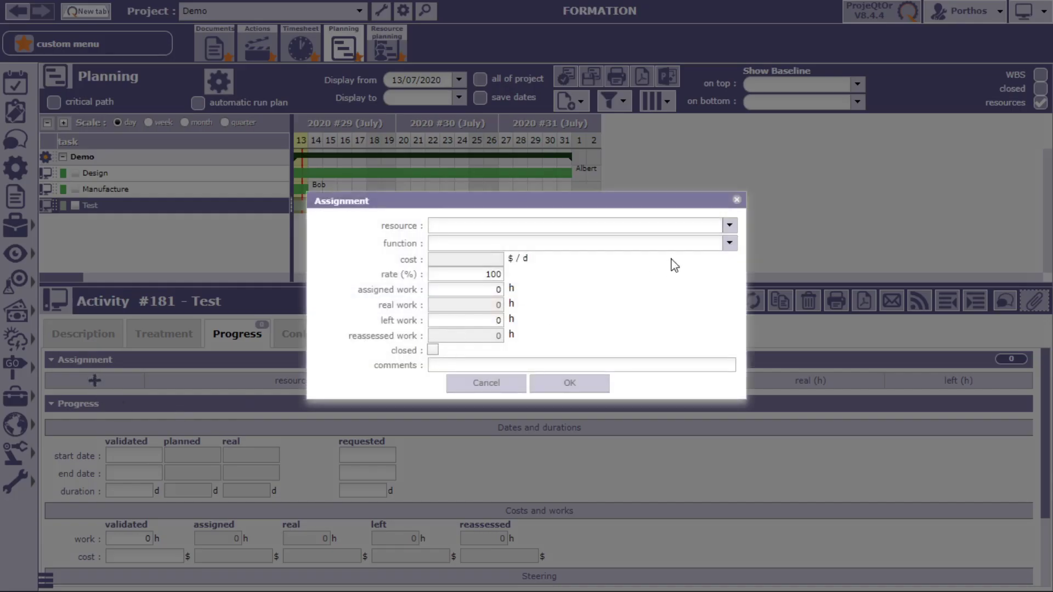
left_click(732, 227)
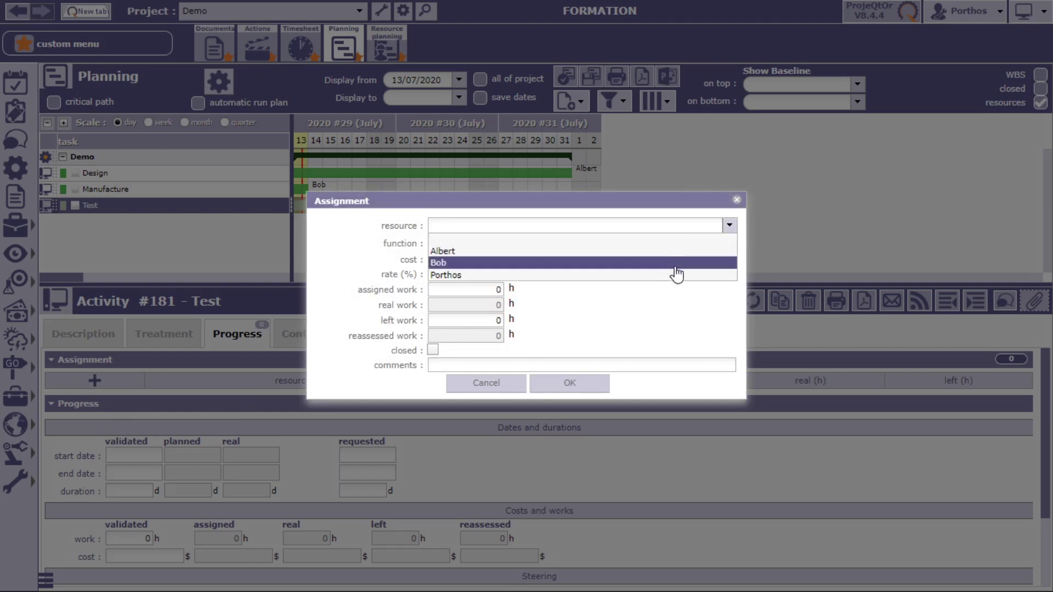
left_click(671, 276)
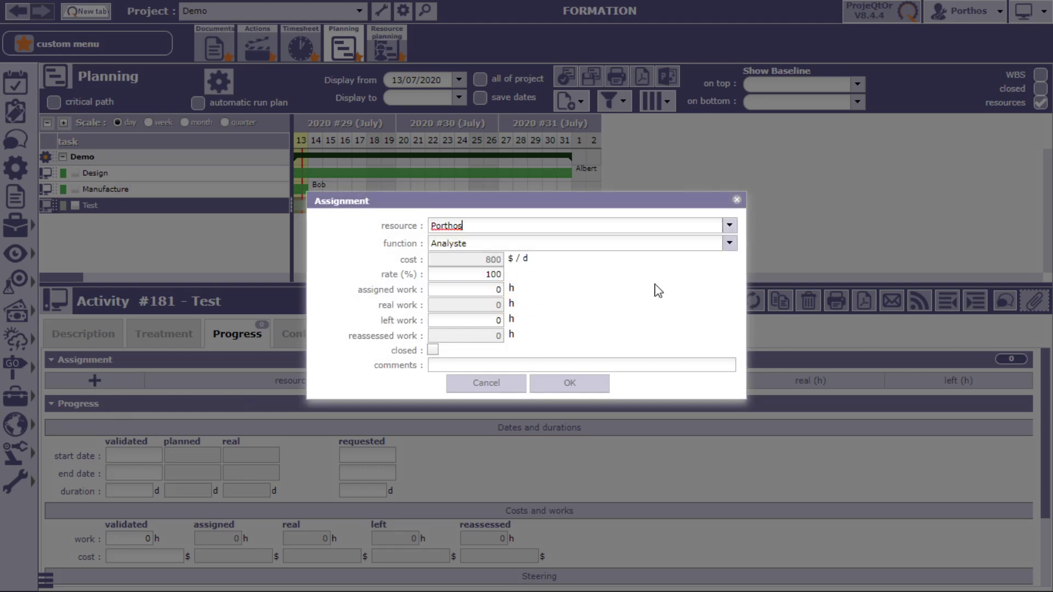
left_click(498, 290)
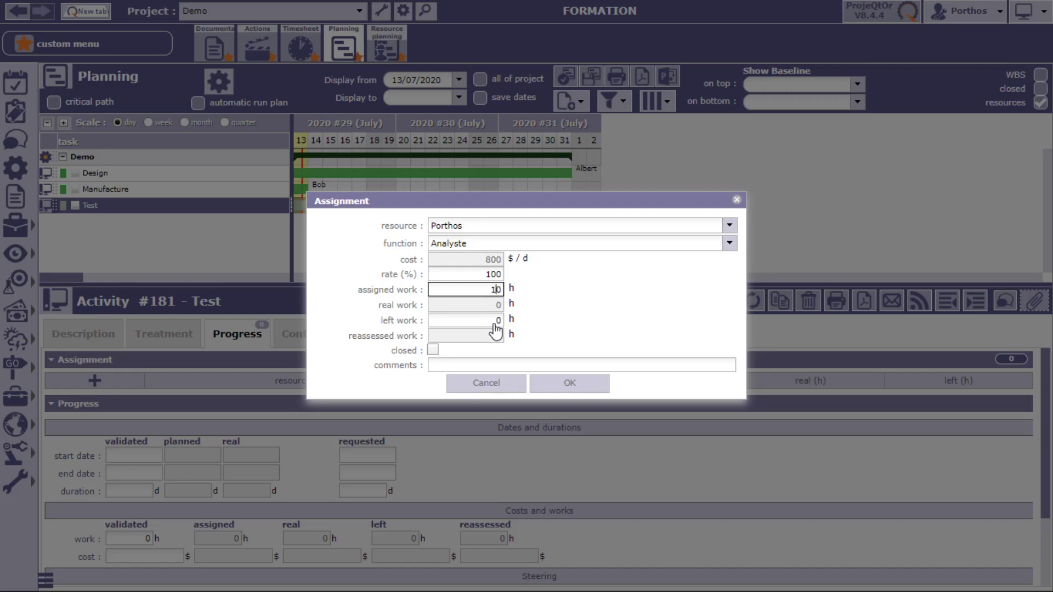
type("1")
left_click(545, 383)
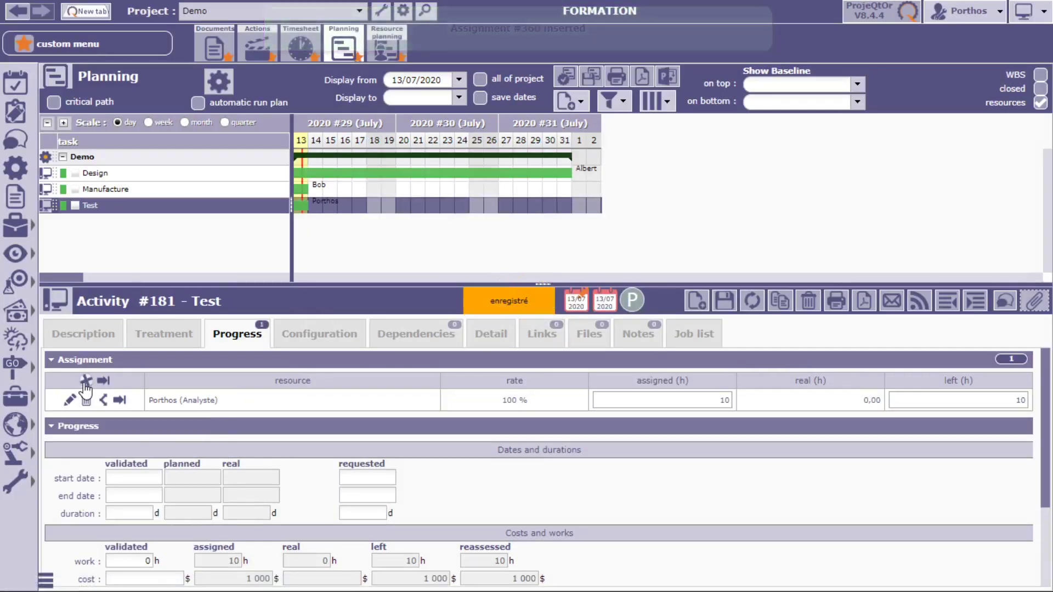
- Add the first listed resource to the Test activity as well, with 10 h of assigned work
left_click(85, 381)
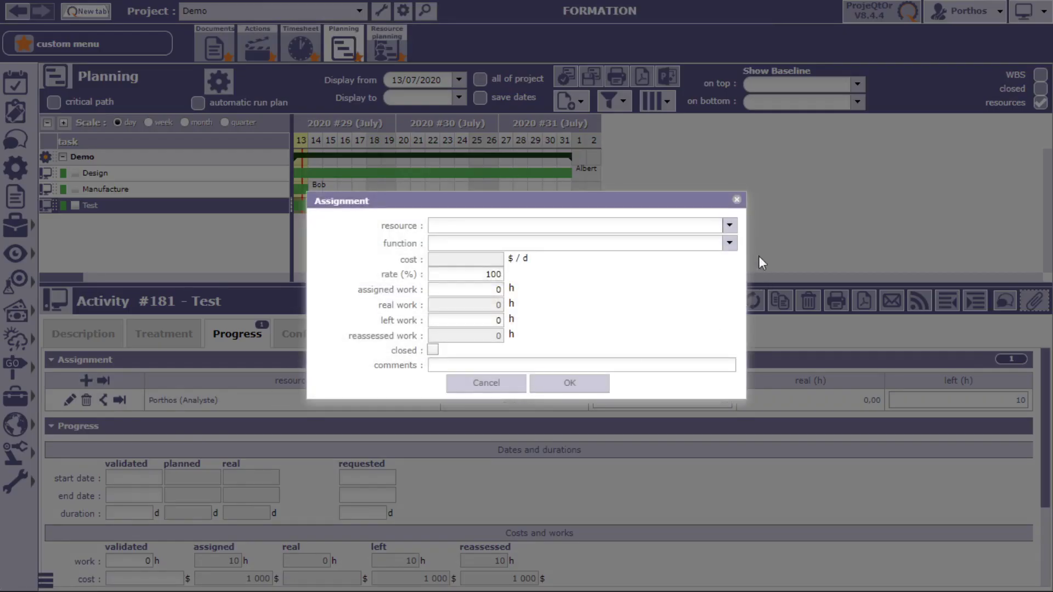
left_click(729, 224)
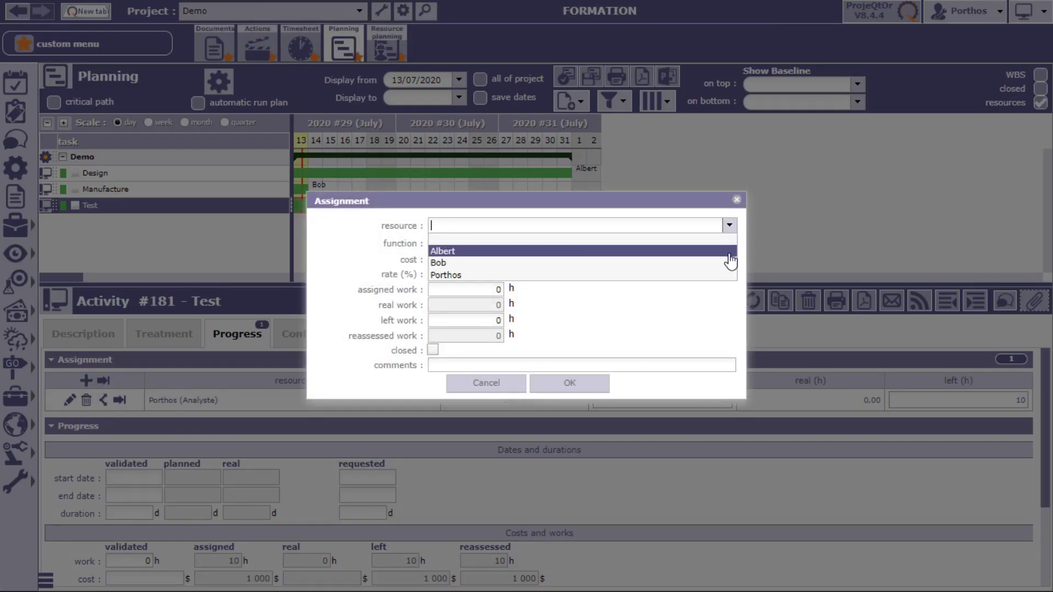
left_click(730, 248)
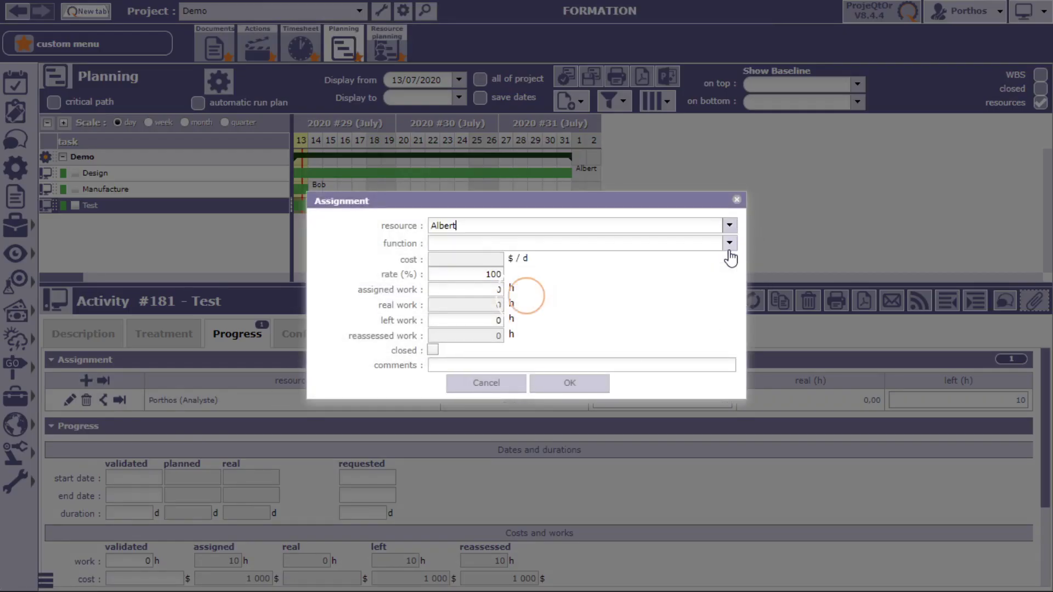
left_click(495, 290)
type("10")
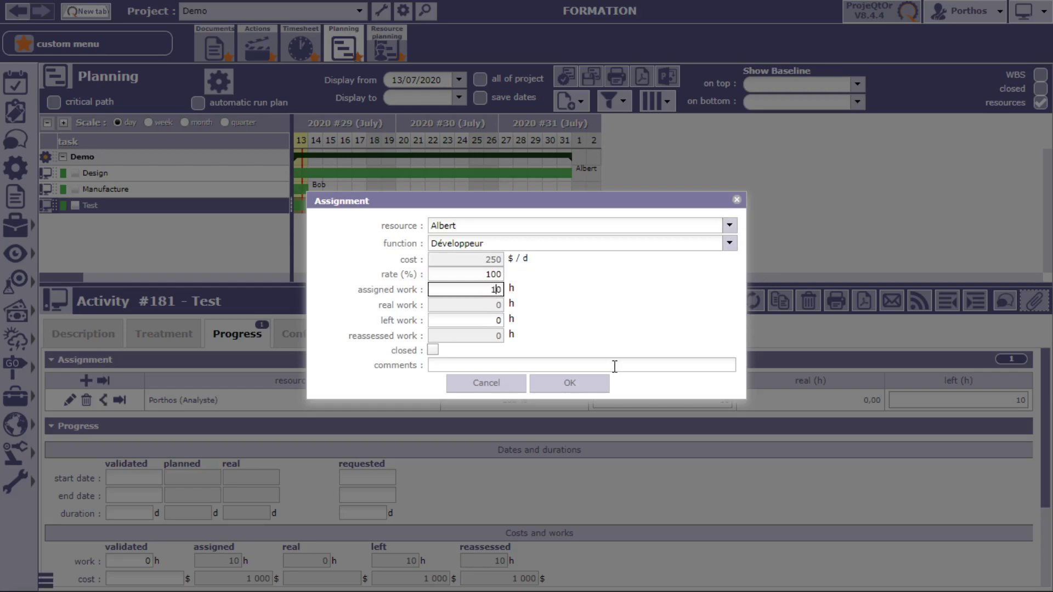
left_click(545, 389)
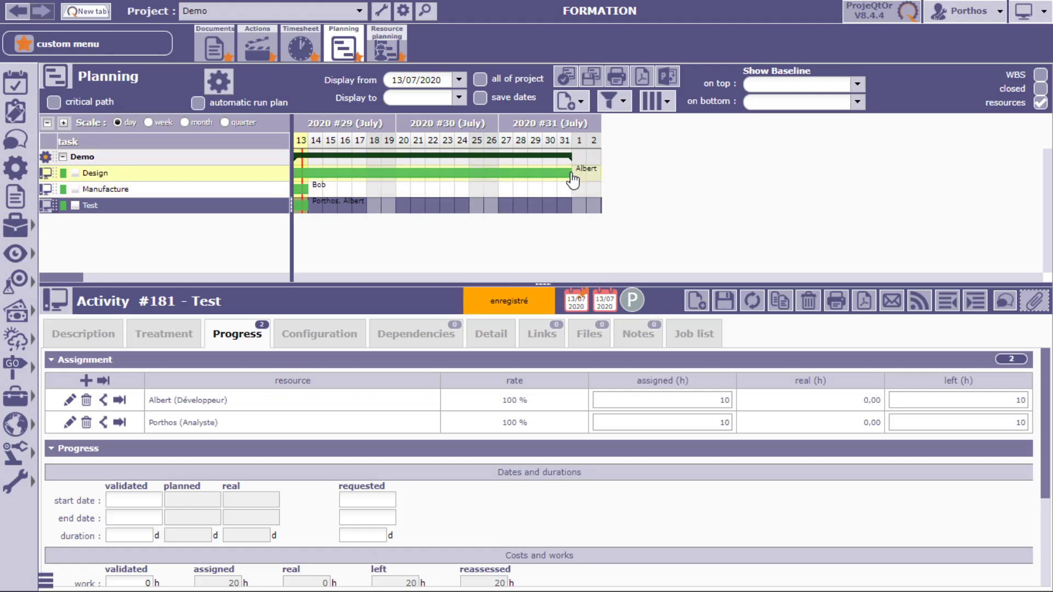
- Link the Design activity to Manufacture and Manufacture to Test as successive dependencies in the Gantt chart
left_click_drag(573, 179, 301, 191)
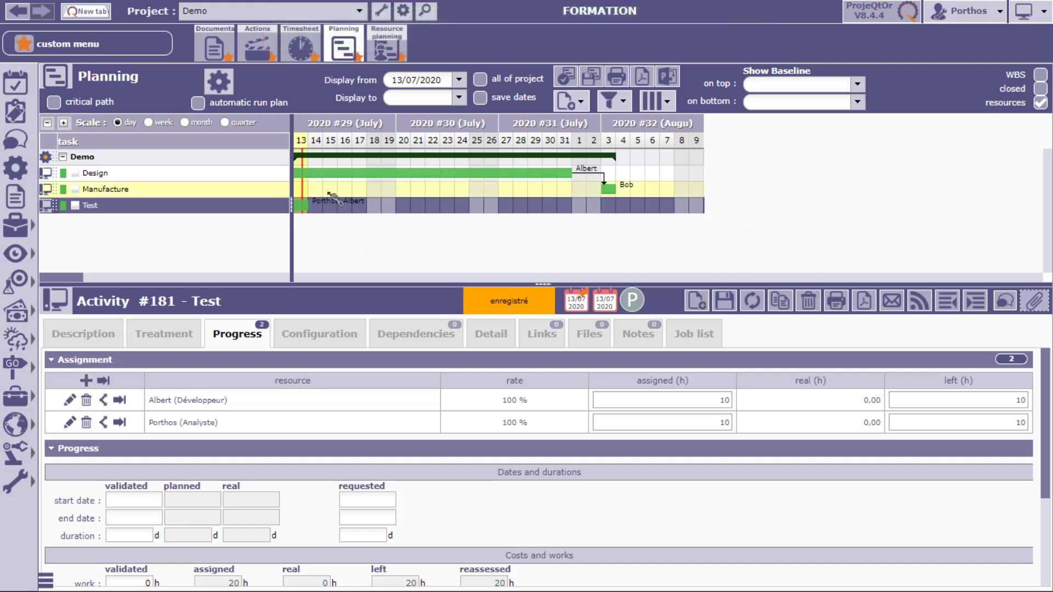
left_click_drag(329, 194, 301, 210)
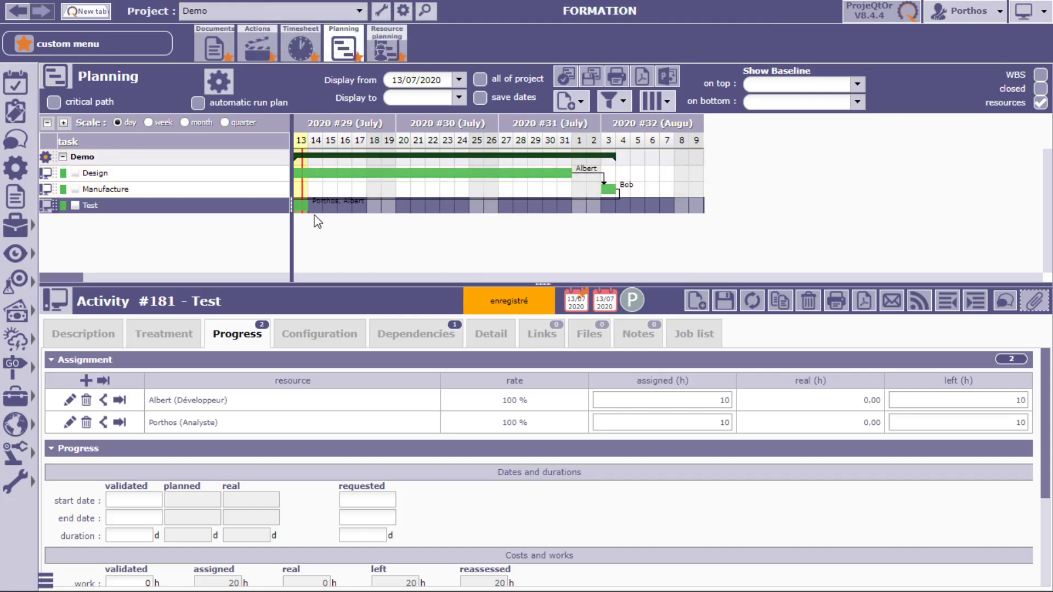
- Calculate the Demo project's planning with start date 13/07/2020 and check the resource breakdown on the Test activity's bar
left_click(219, 82)
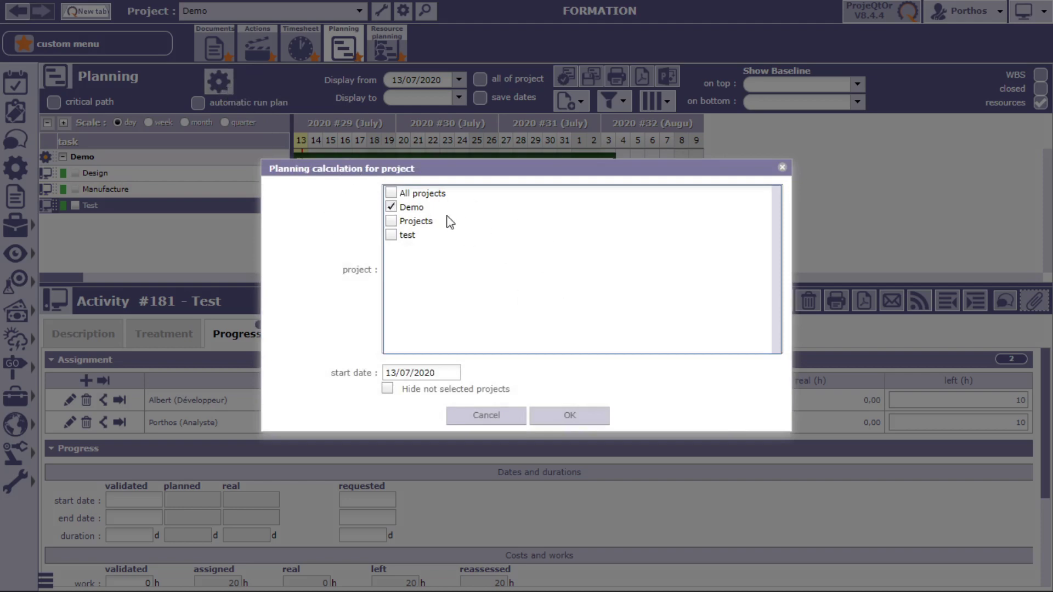
left_click(405, 376)
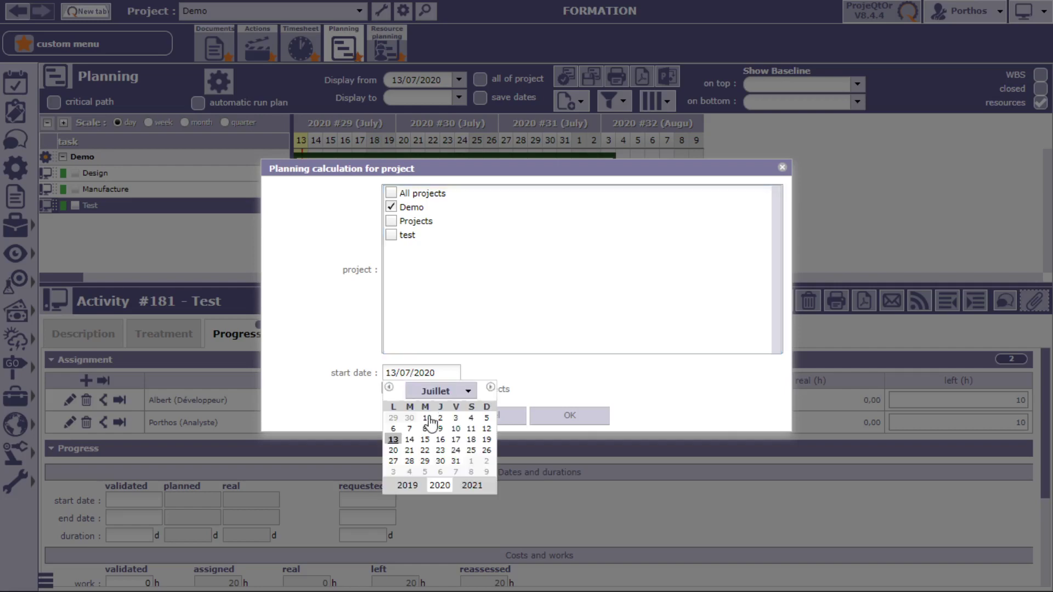
left_click(393, 439)
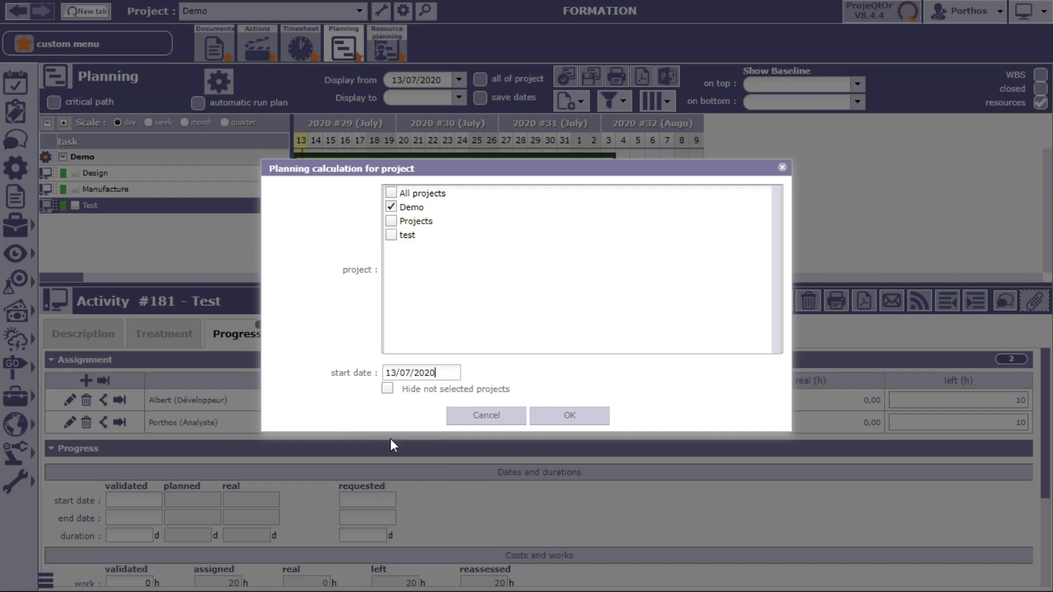
left_click(553, 421)
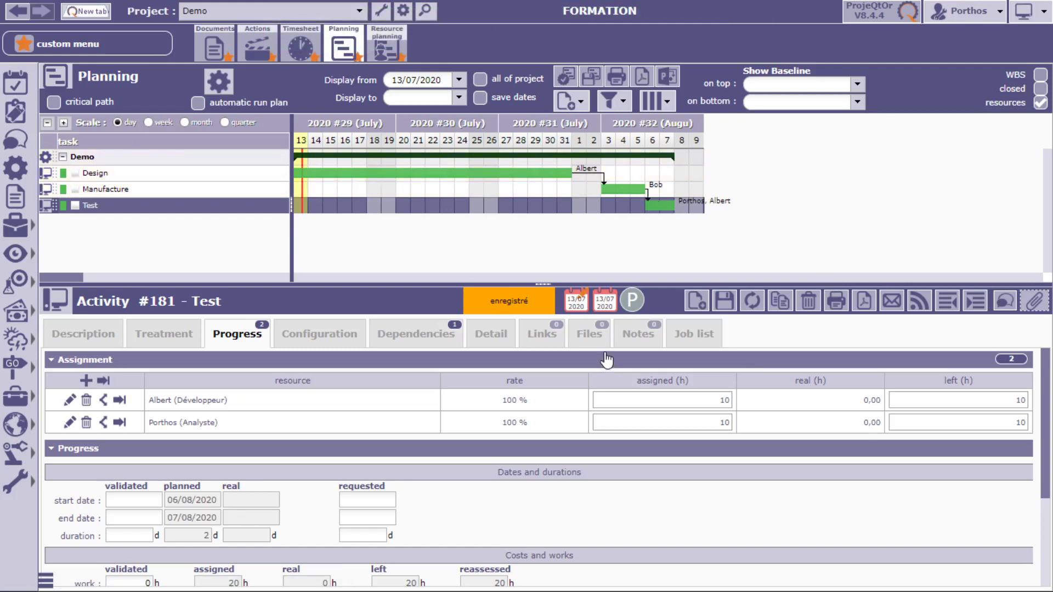
left_click(664, 215)
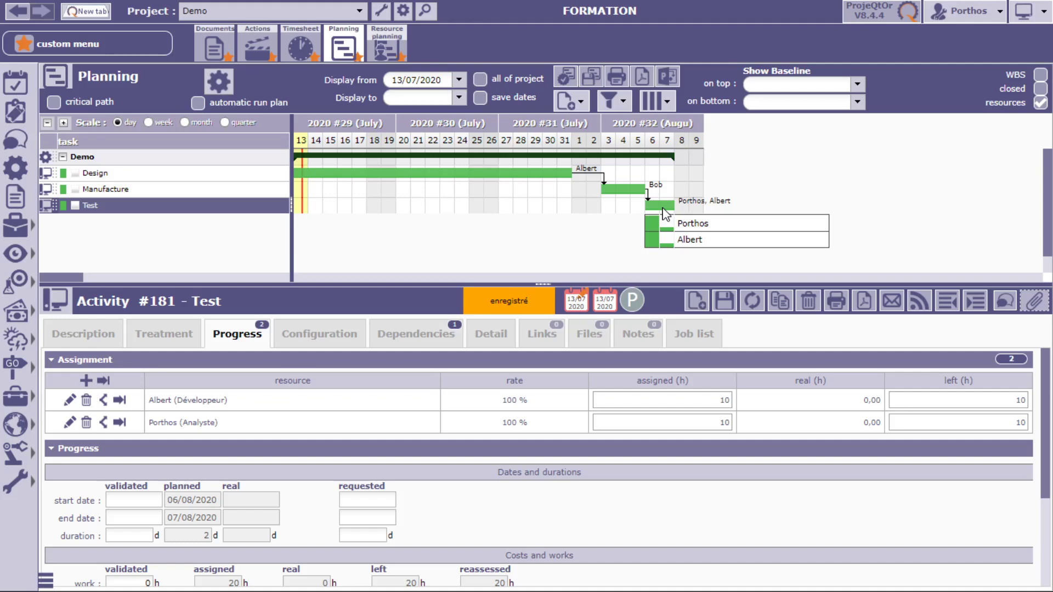
left_click(601, 256)
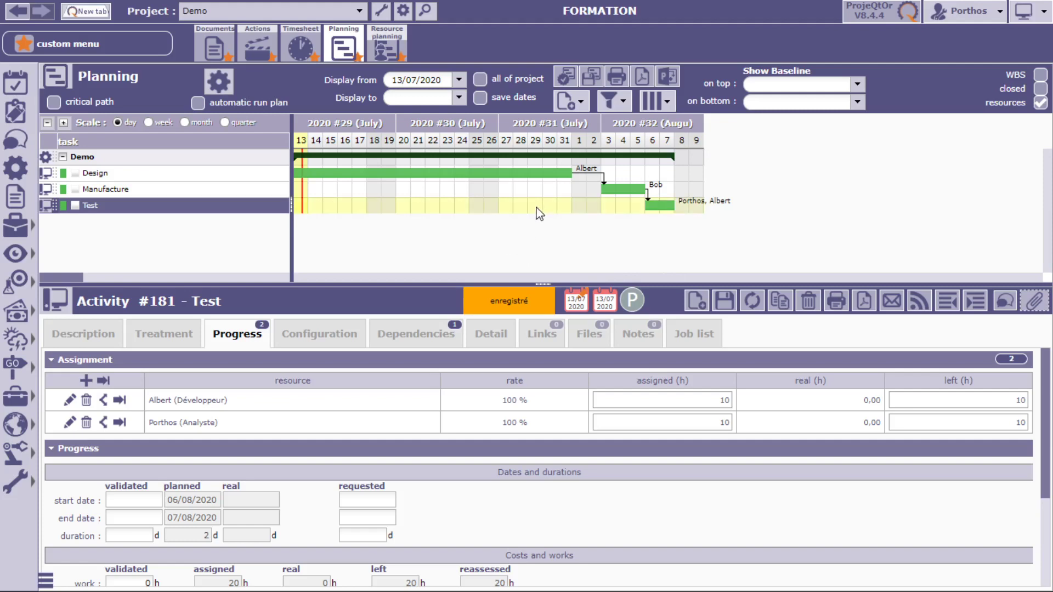
- Create a milestone named Strat in the Demo project and save it
left_click(574, 109)
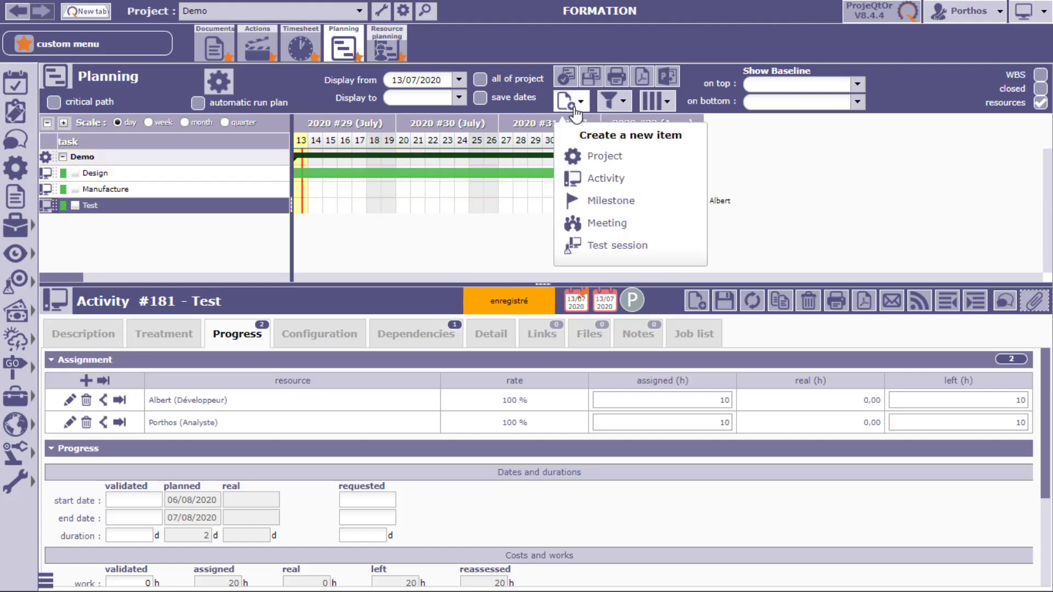
left_click(592, 201)
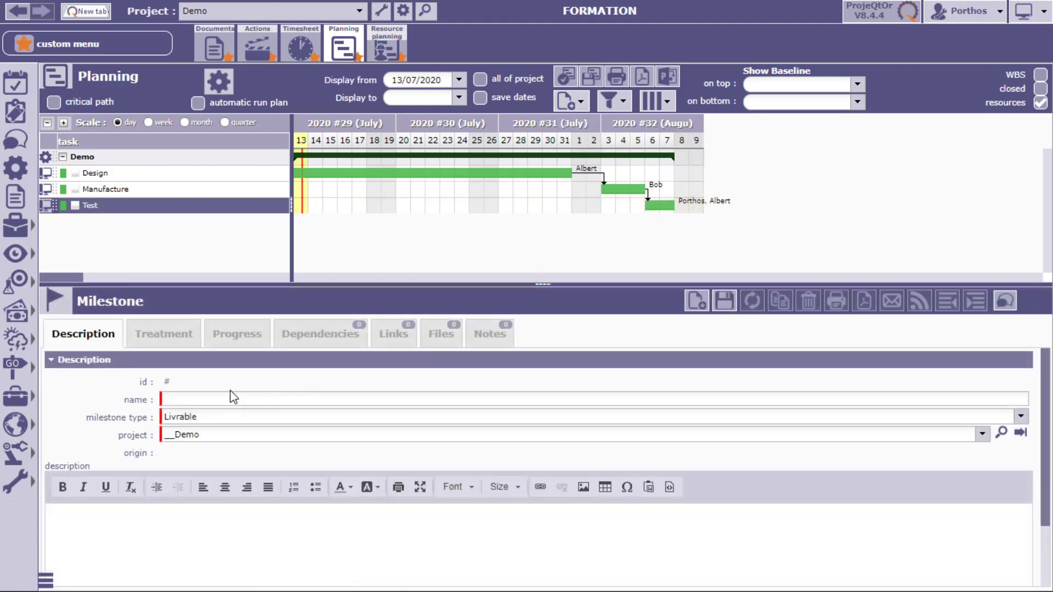
type("Strat")
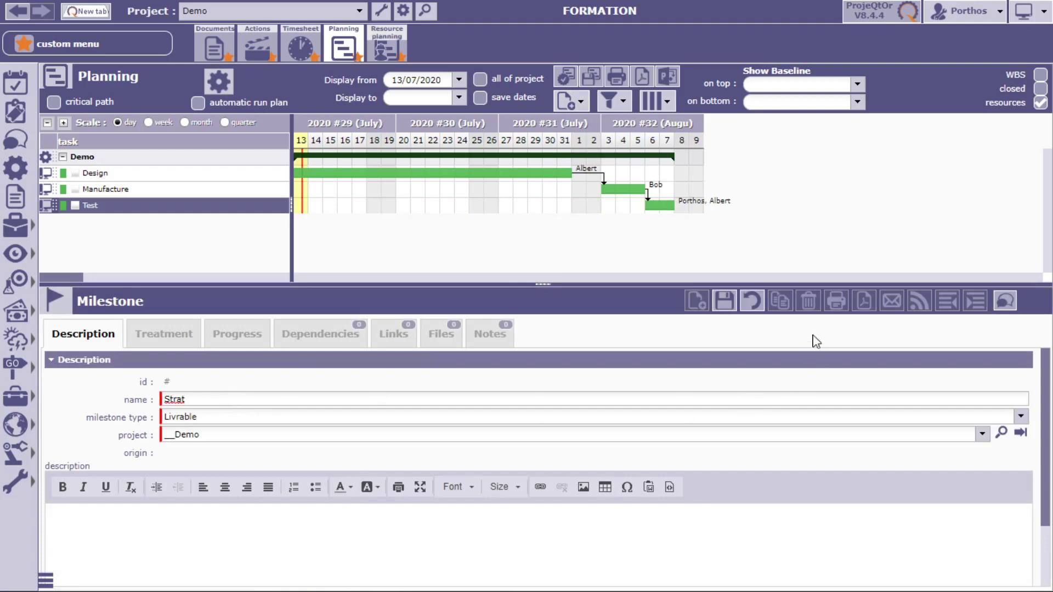
left_click(724, 302)
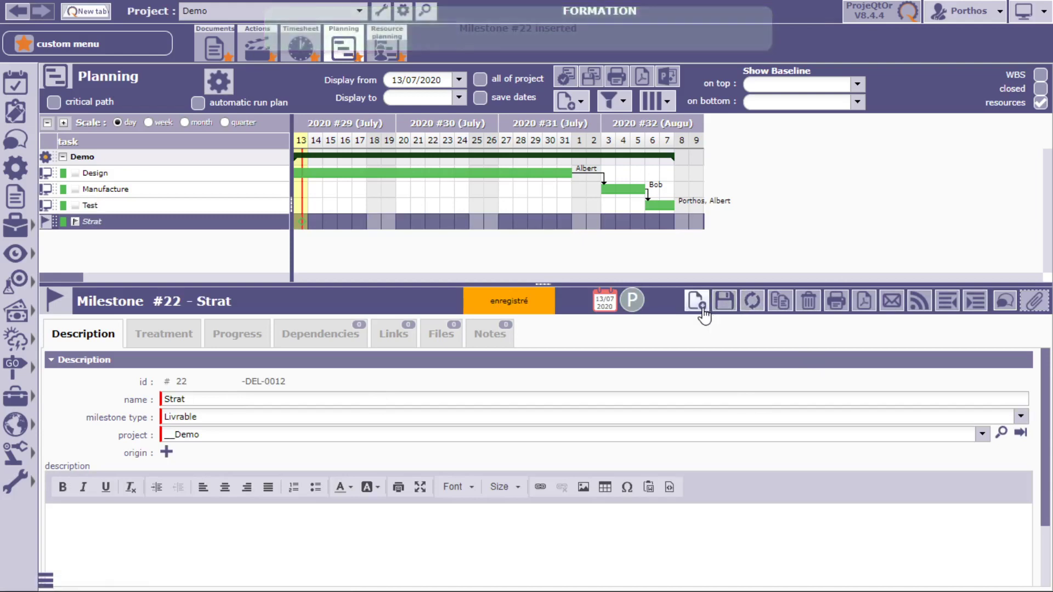
- Create a second milestone named Finish in the Demo project and save it
left_click(701, 311)
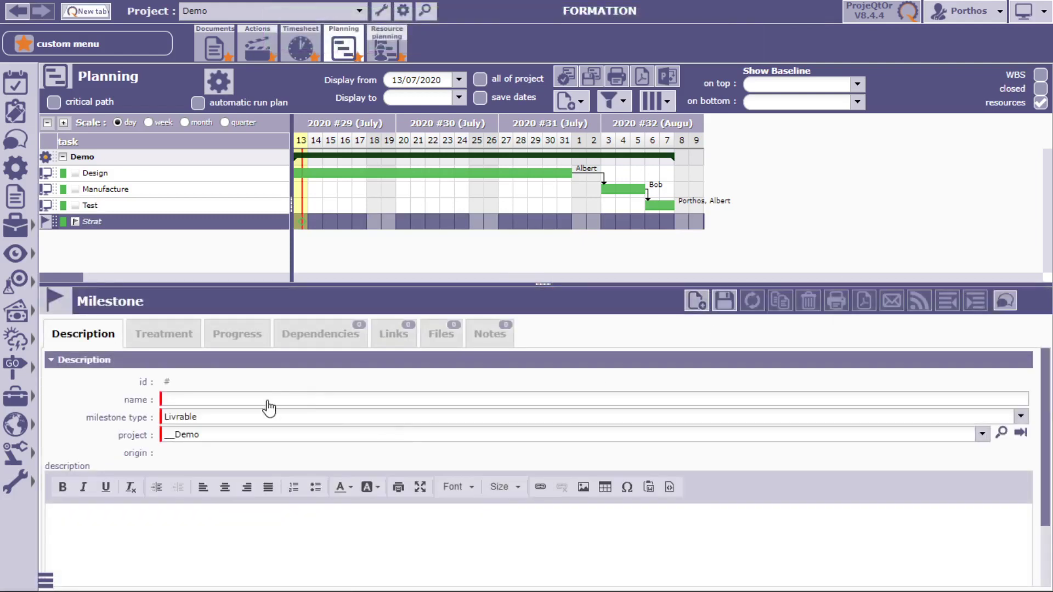
type("Finish")
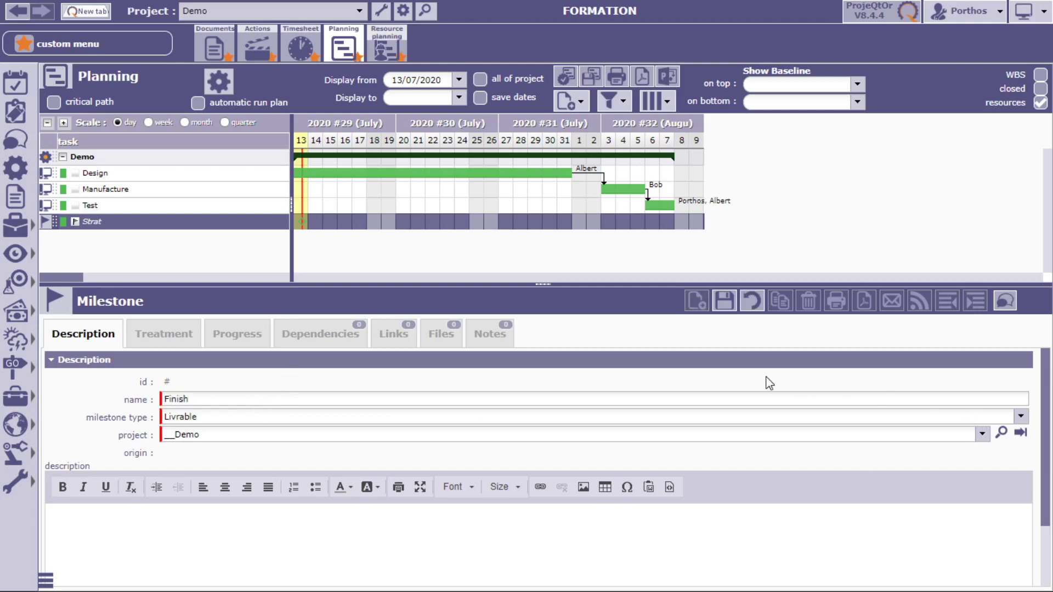
left_click(724, 302)
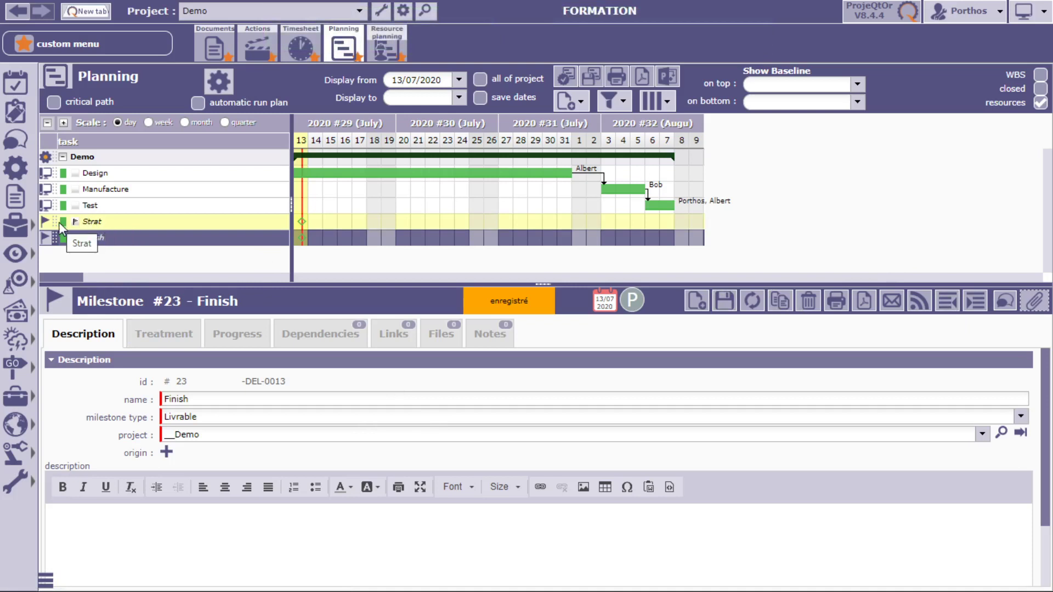
- Move the Strat milestone above Design, and add dependencies from Strat to Design and from Test to Finish
left_click_drag(51, 201, 63, 177)
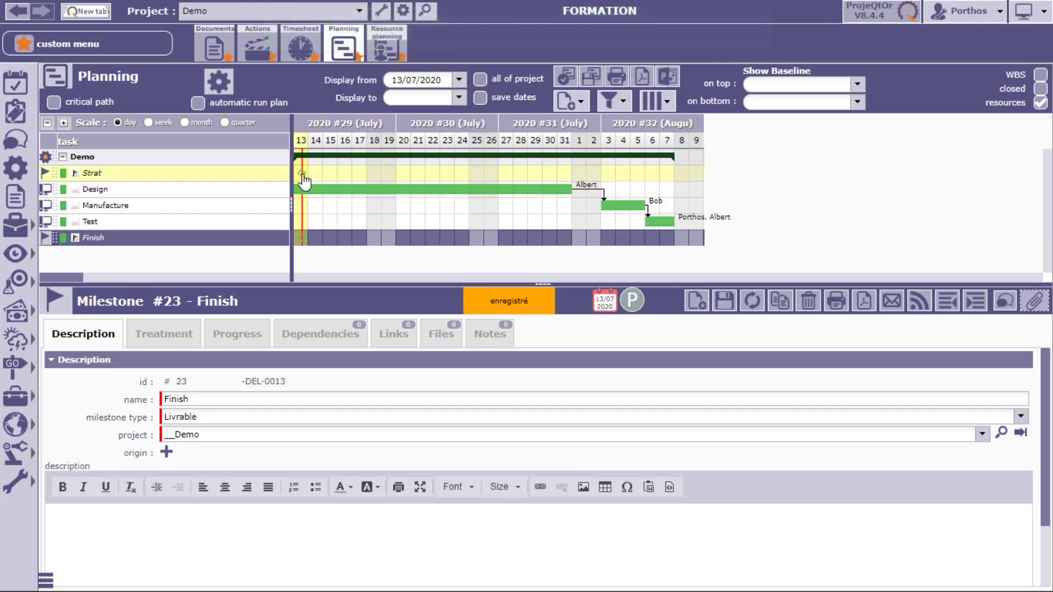
left_click_drag(304, 180, 306, 193)
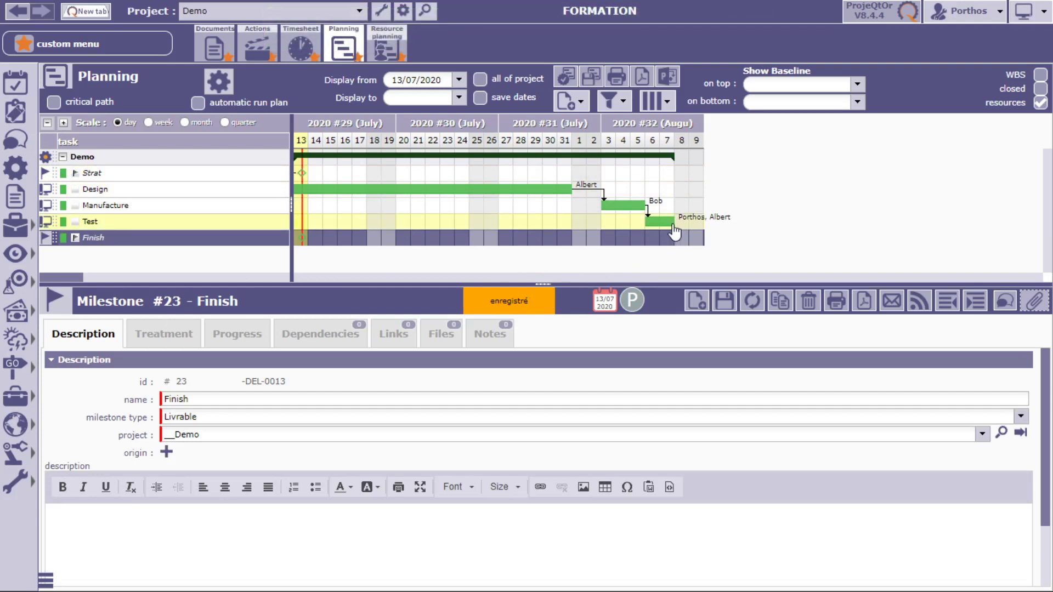
left_click_drag(676, 235, 306, 250)
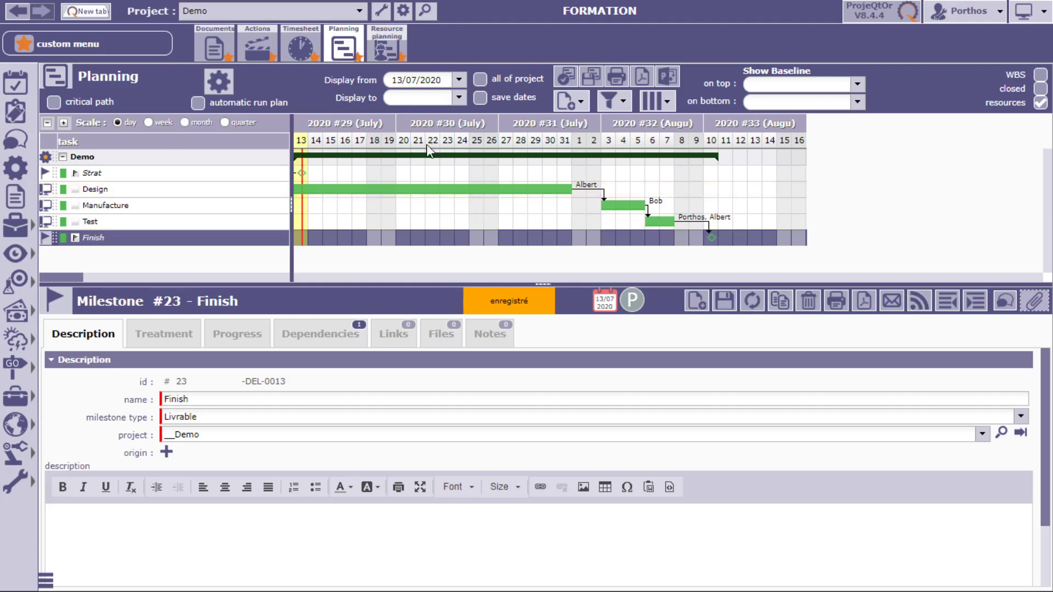
- Start a new meeting named Project review in the Demo project, with the meeting date 04/08/2020
left_click(573, 109)
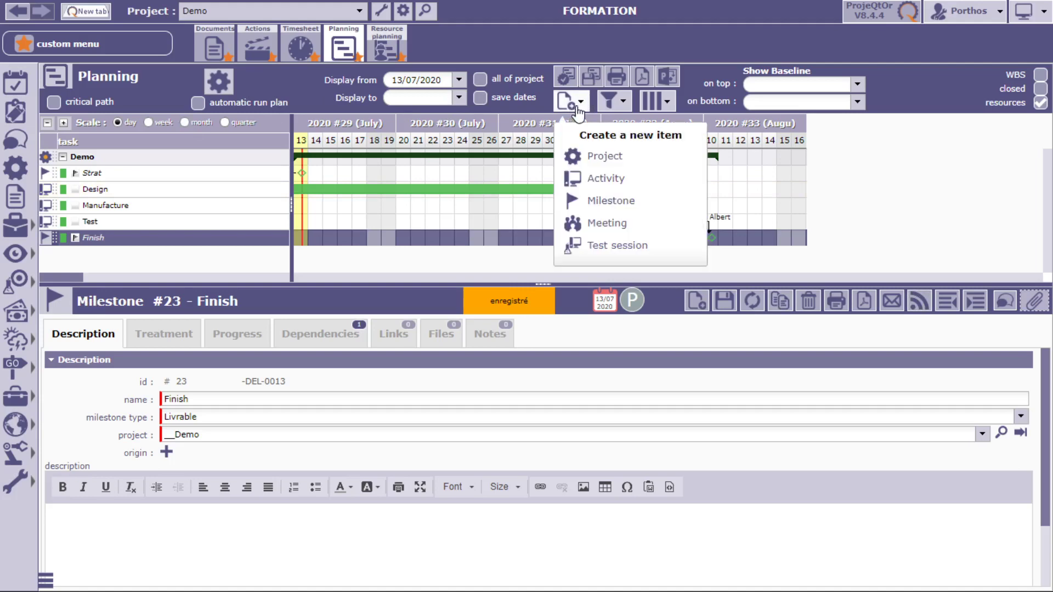
left_click(603, 225)
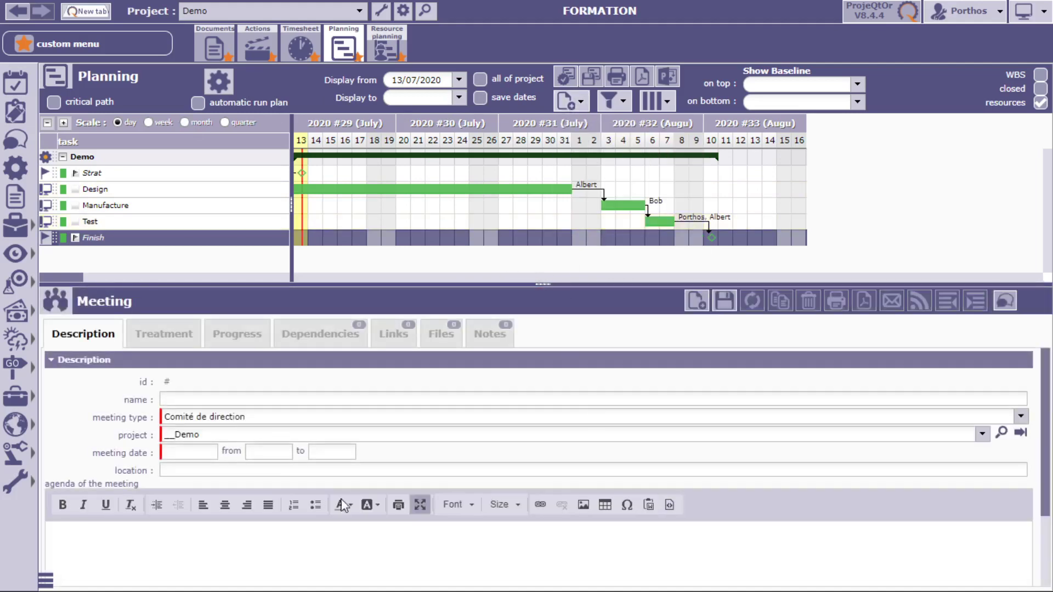
left_click(260, 400)
type("Project review")
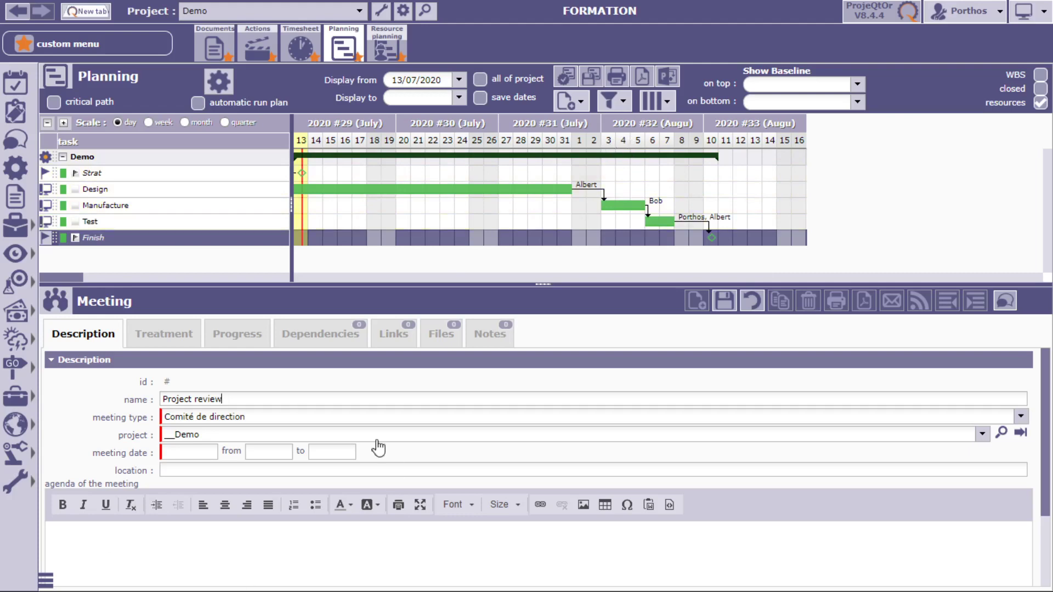
left_click(203, 453)
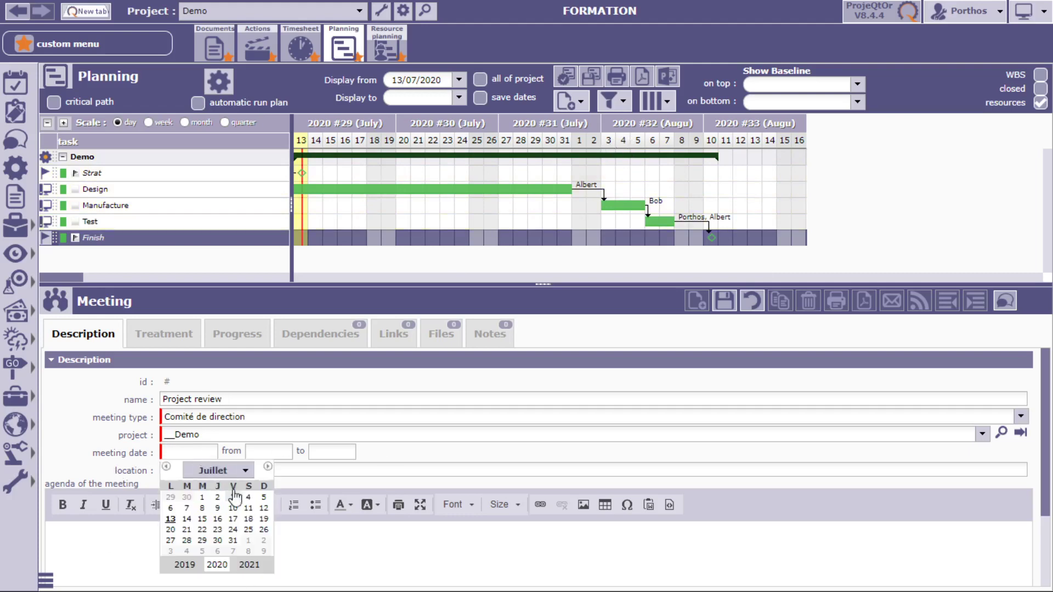
left_click(267, 467)
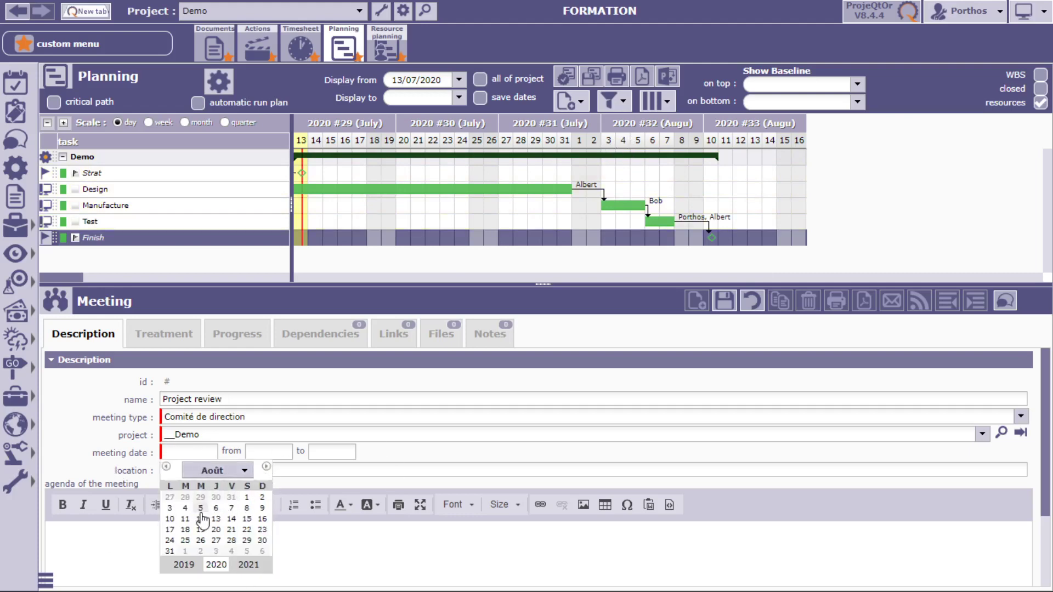
left_click(185, 509)
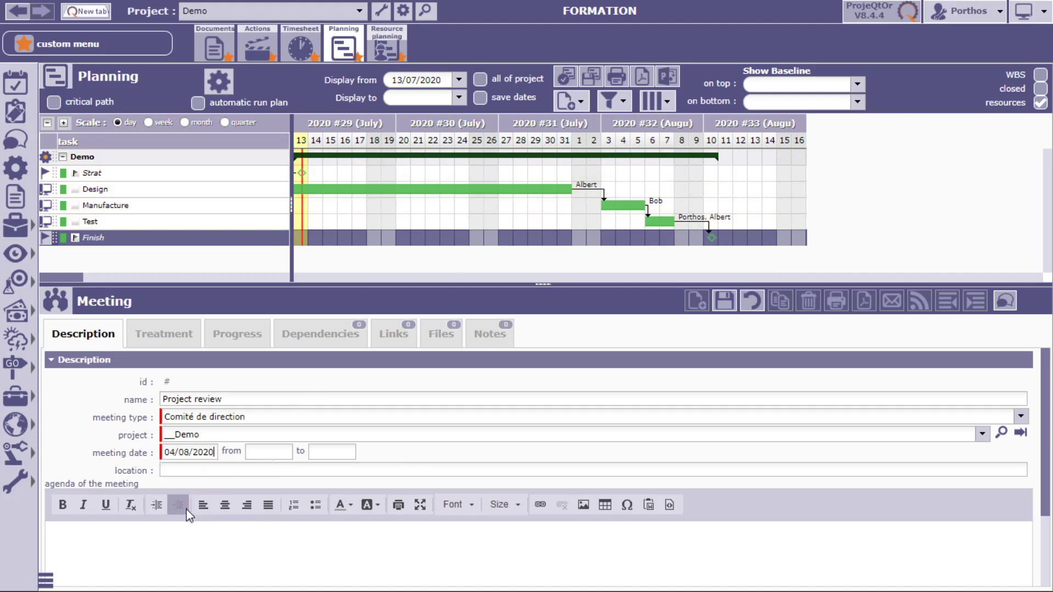
- Set the Project review meeting's time from 09:00 to 11:00 and save the meeting
left_click(267, 459)
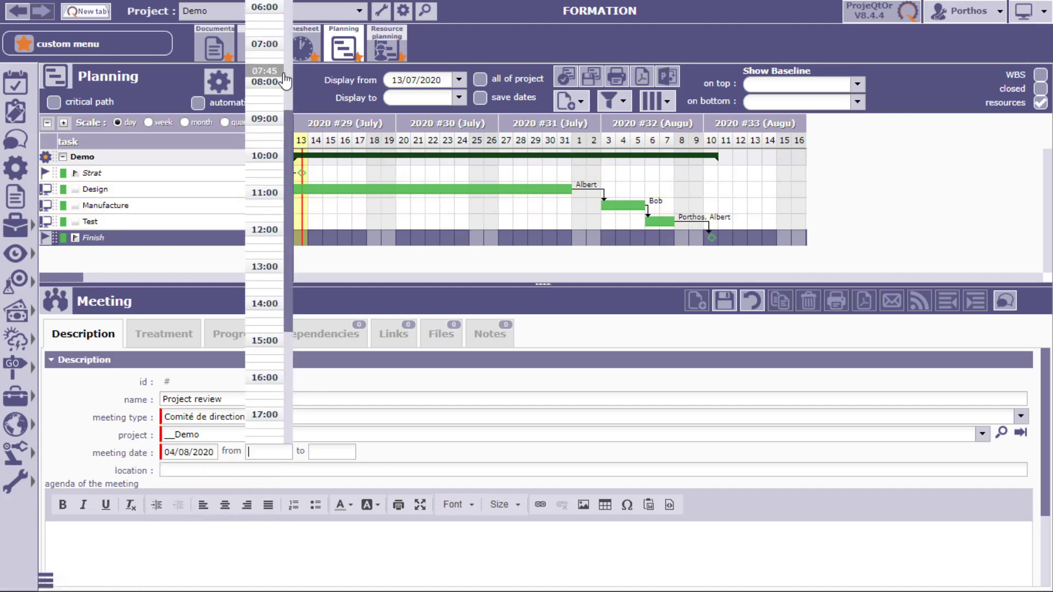
left_click(279, 122)
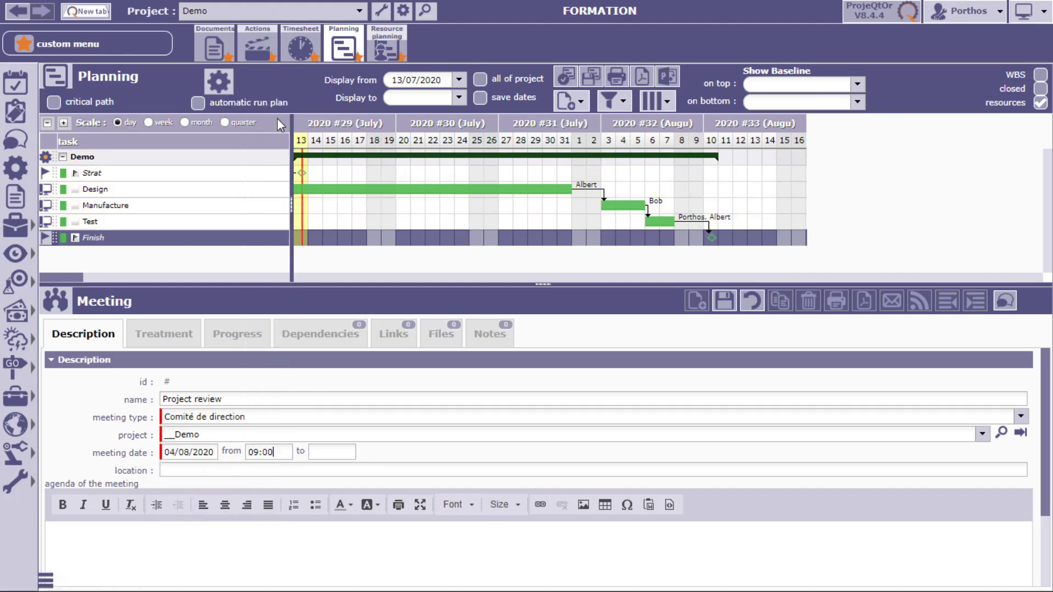
left_click(328, 453)
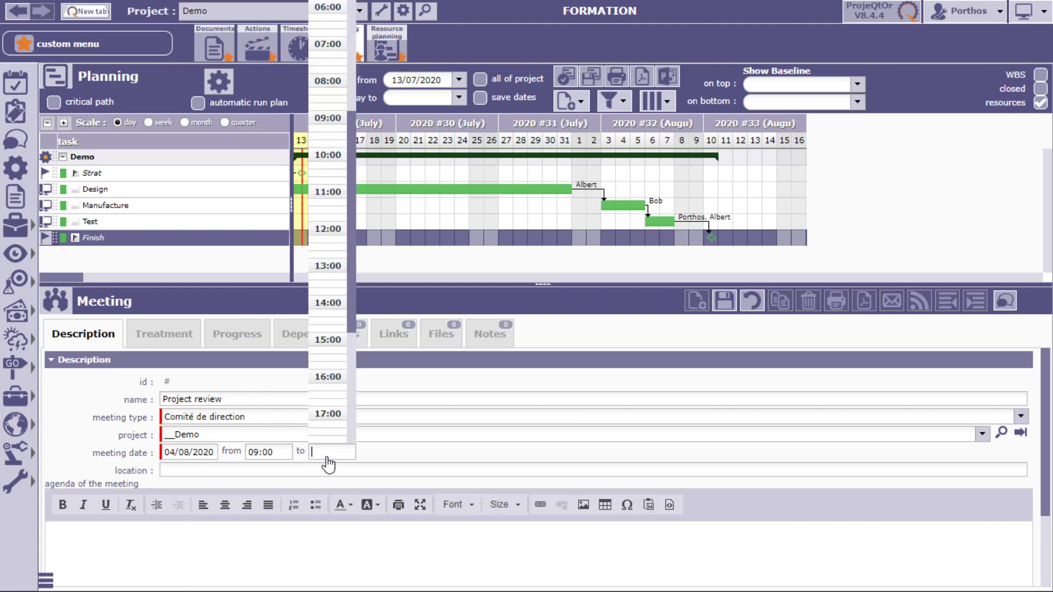
left_click(329, 193)
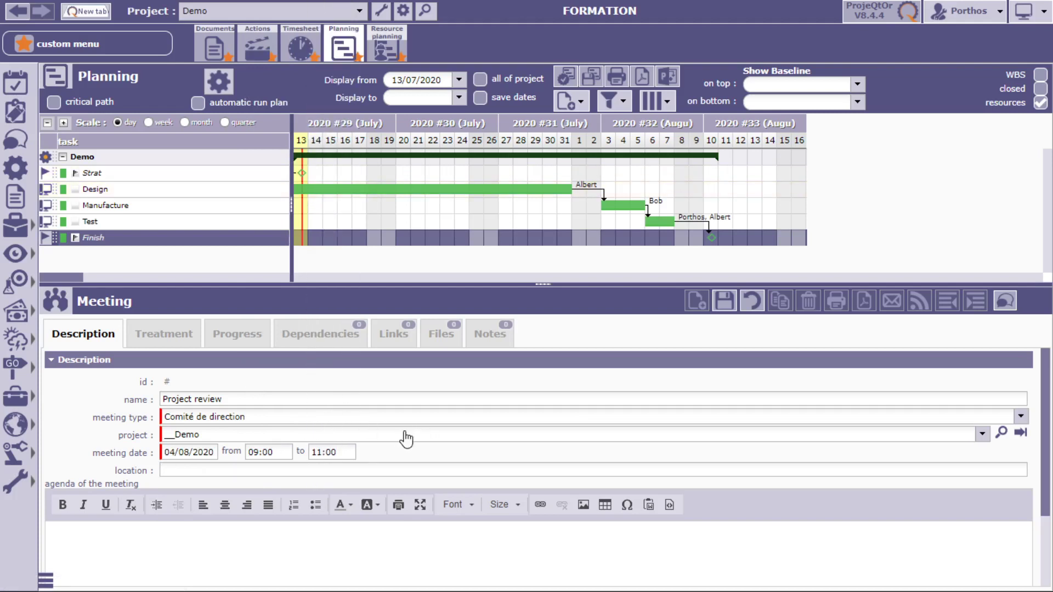
left_click(723, 300)
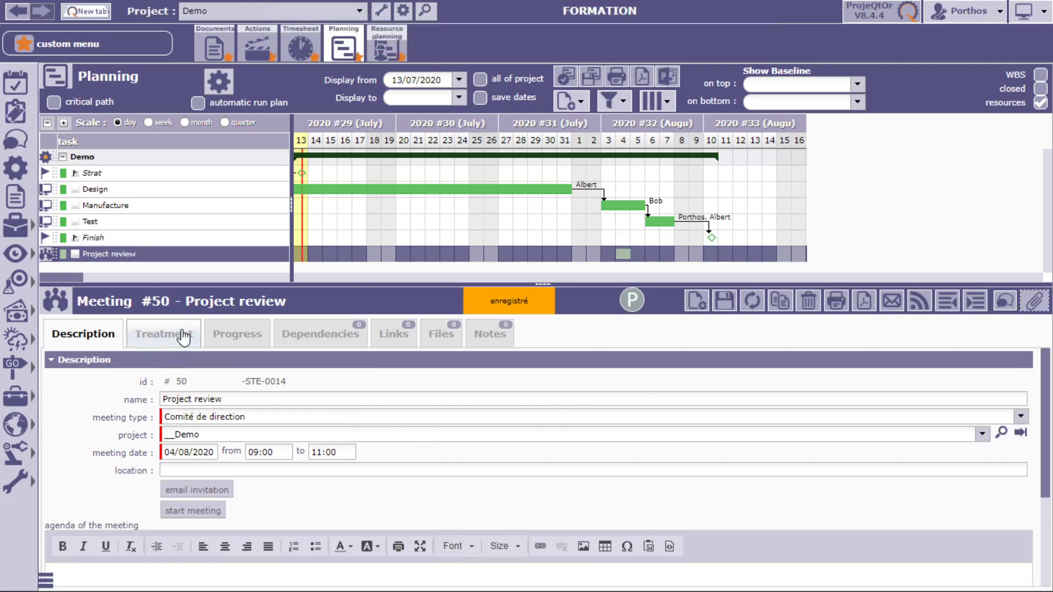
- Assign the whole project team as attendees of the Project review meeting and save it
left_click(182, 338)
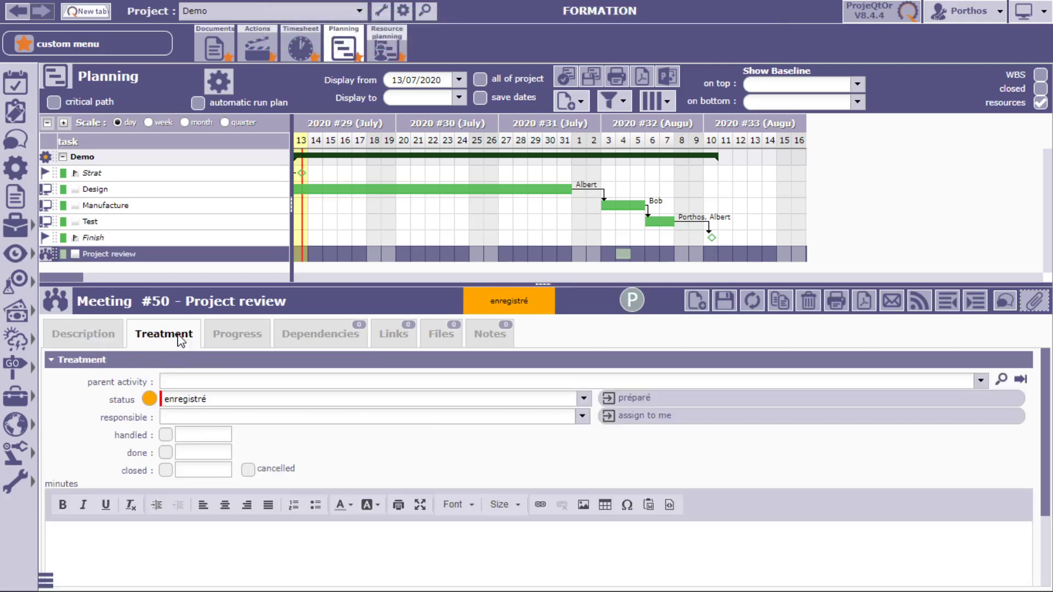
left_click(220, 341)
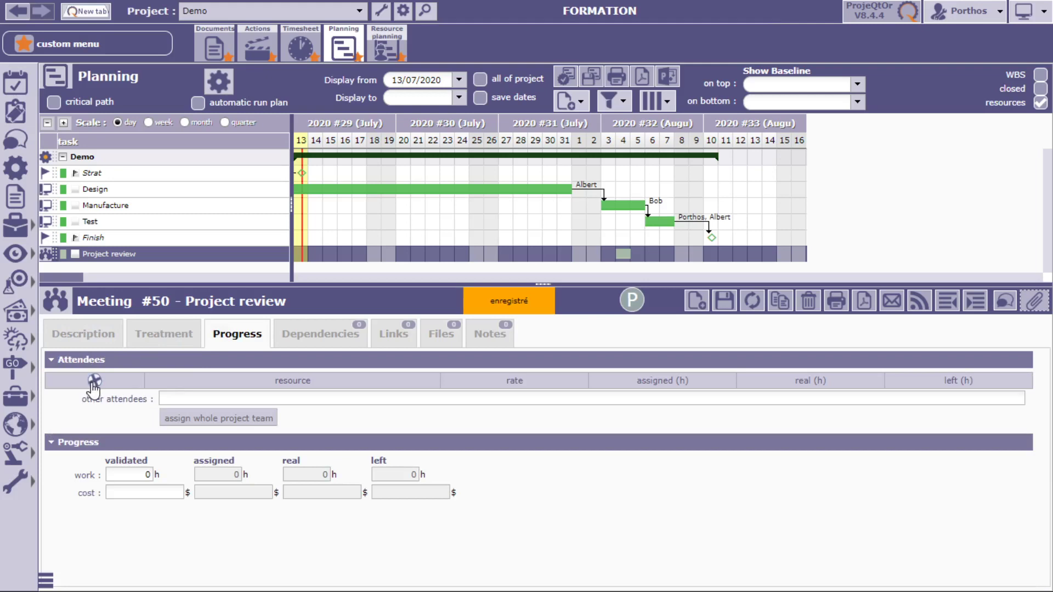
left_click_drag(93, 386, 83, 400)
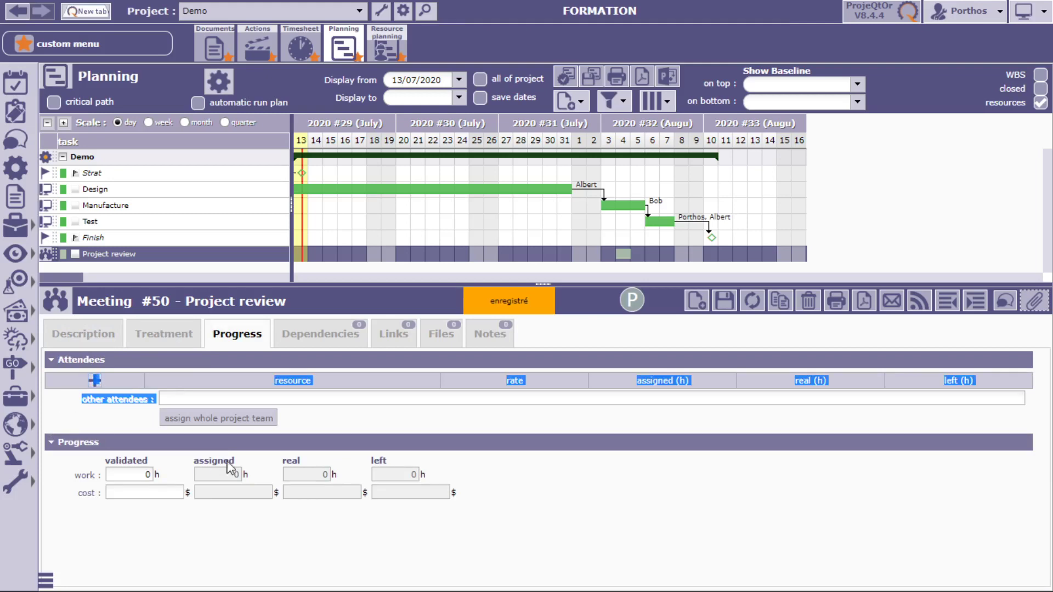
left_click(223, 416)
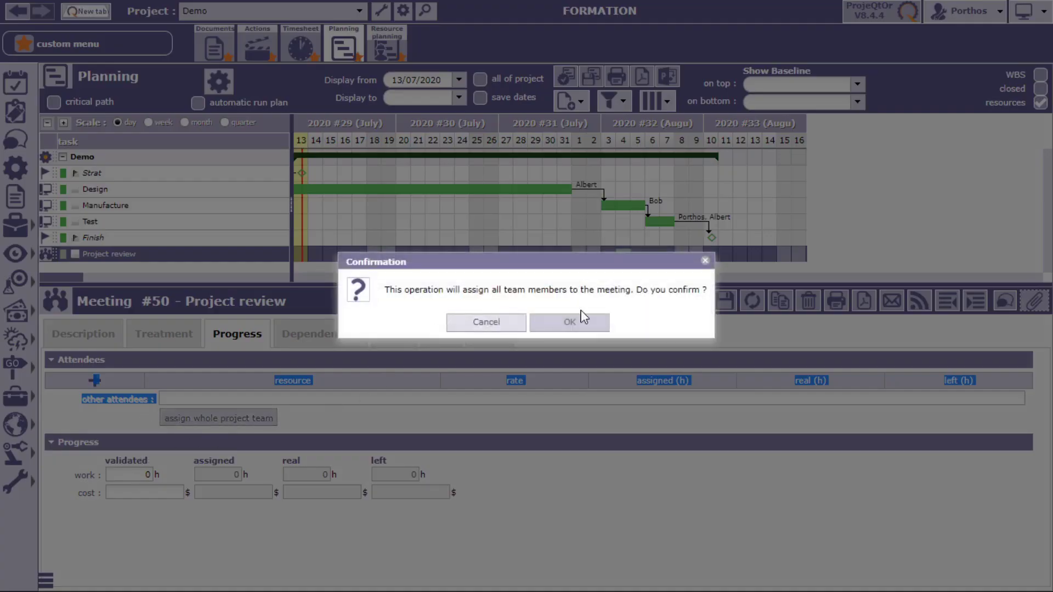
left_click(575, 323)
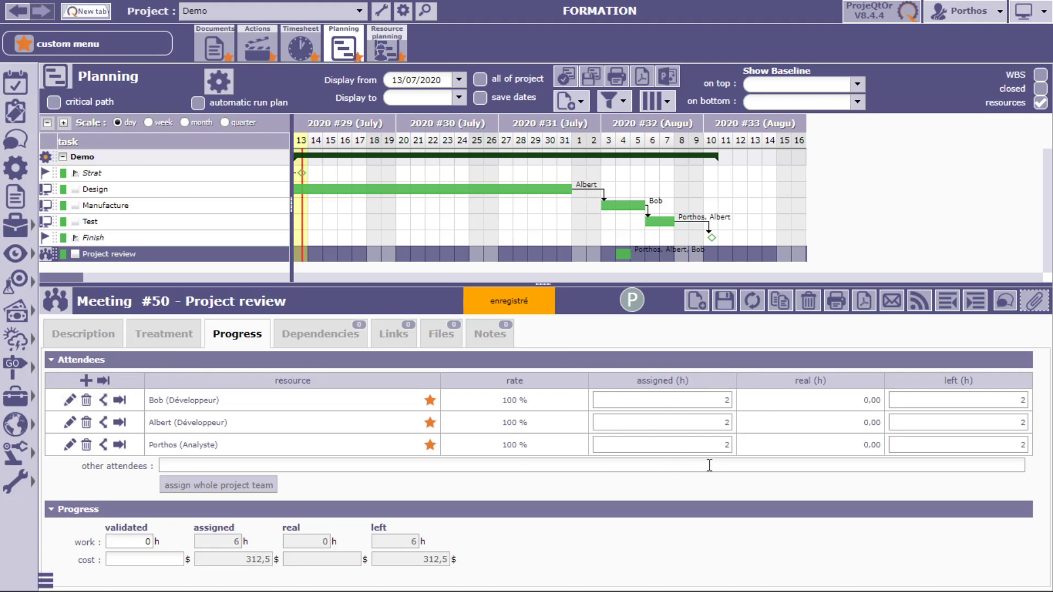
left_click(724, 301)
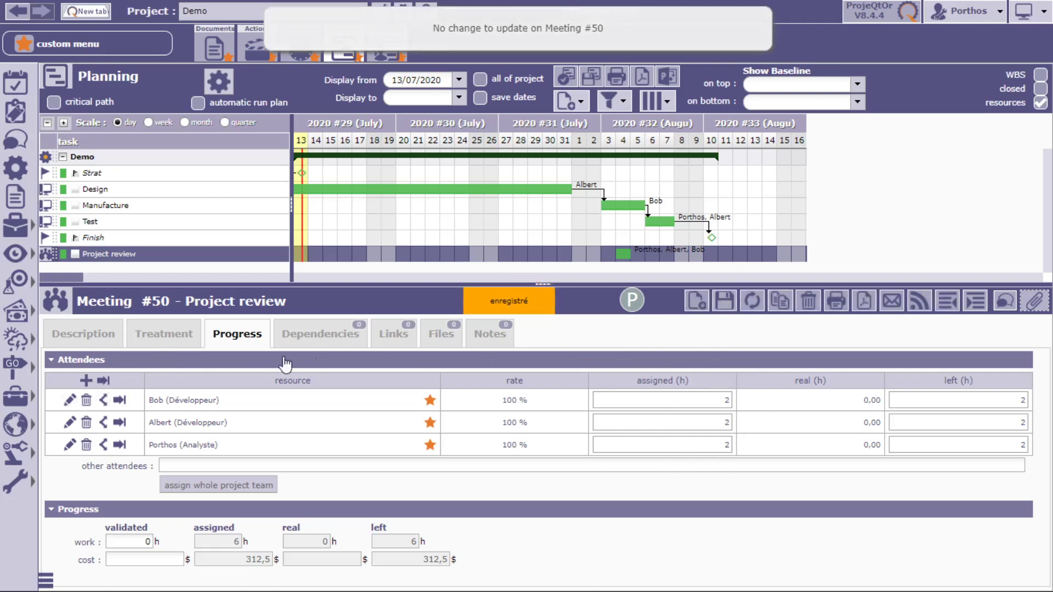
- Examine the description of the Project review meeting, including its email invitation option
left_click(90, 341)
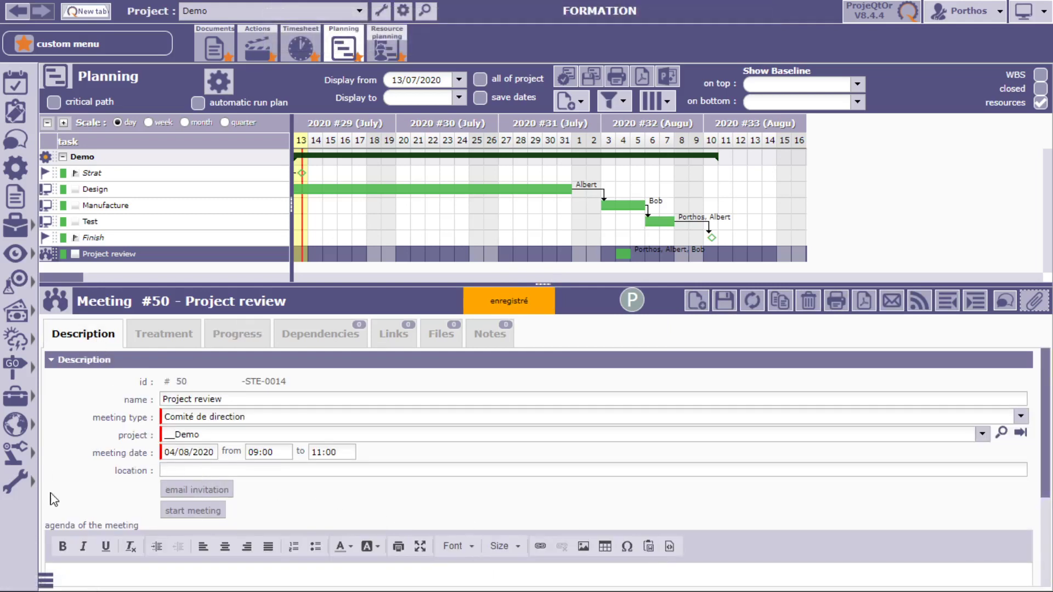
left_click(193, 493)
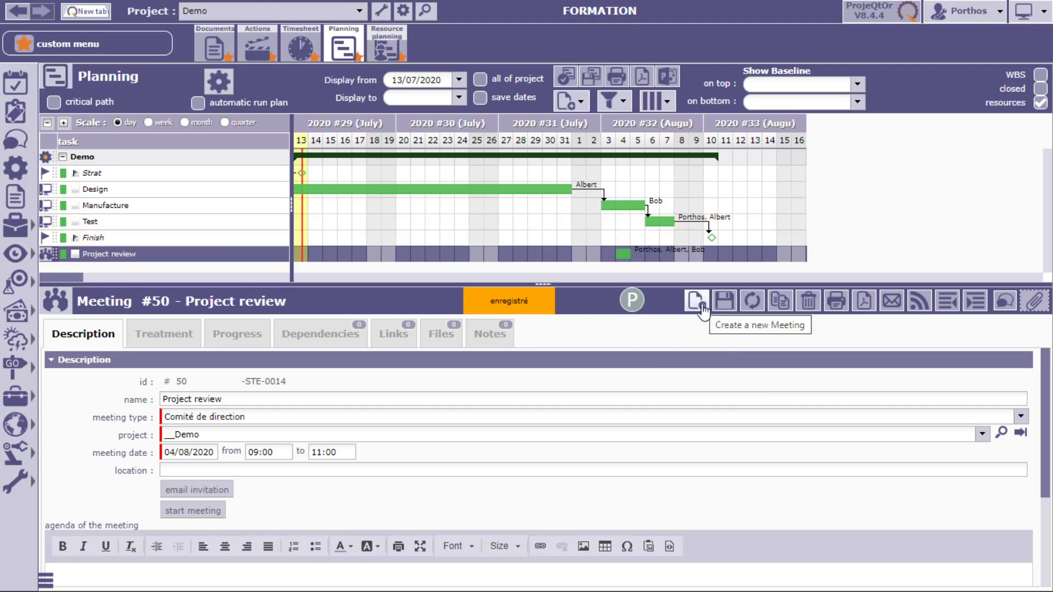
- Create a new activity named PM task in the Demo project and save it
left_click(572, 107)
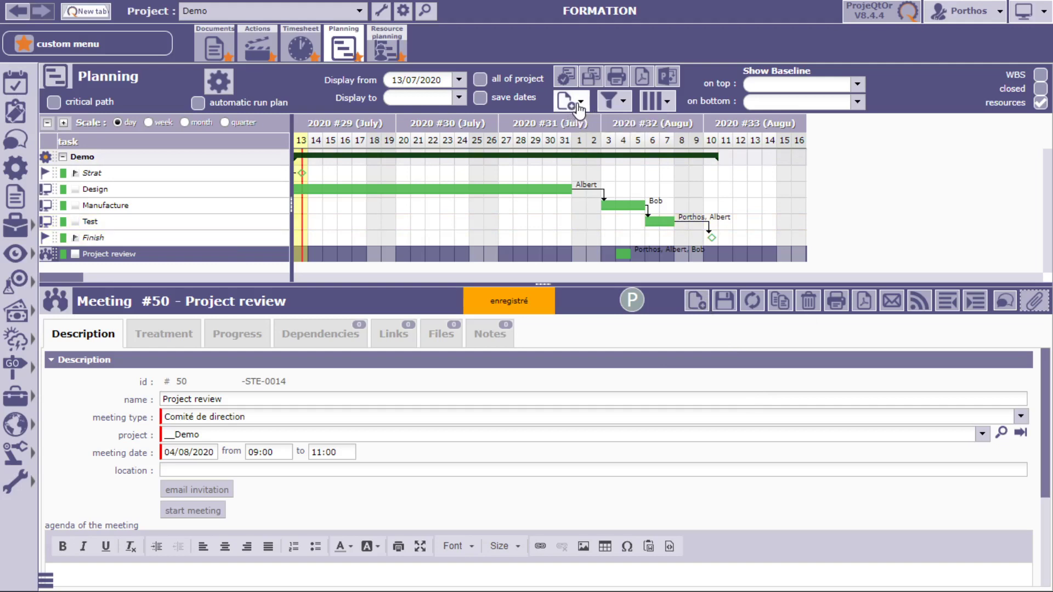
left_click(585, 178)
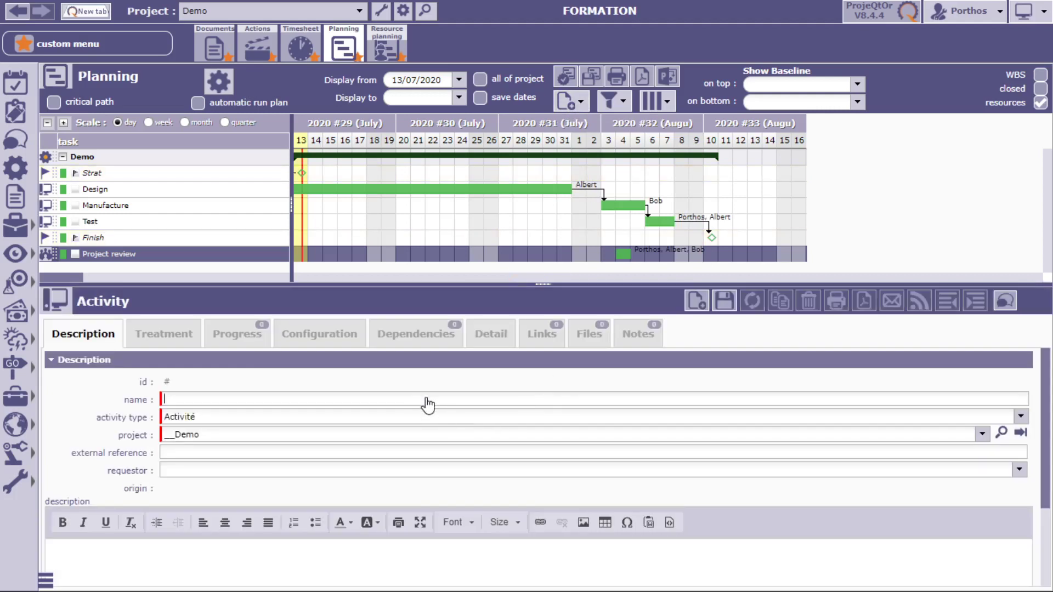
type("PM task")
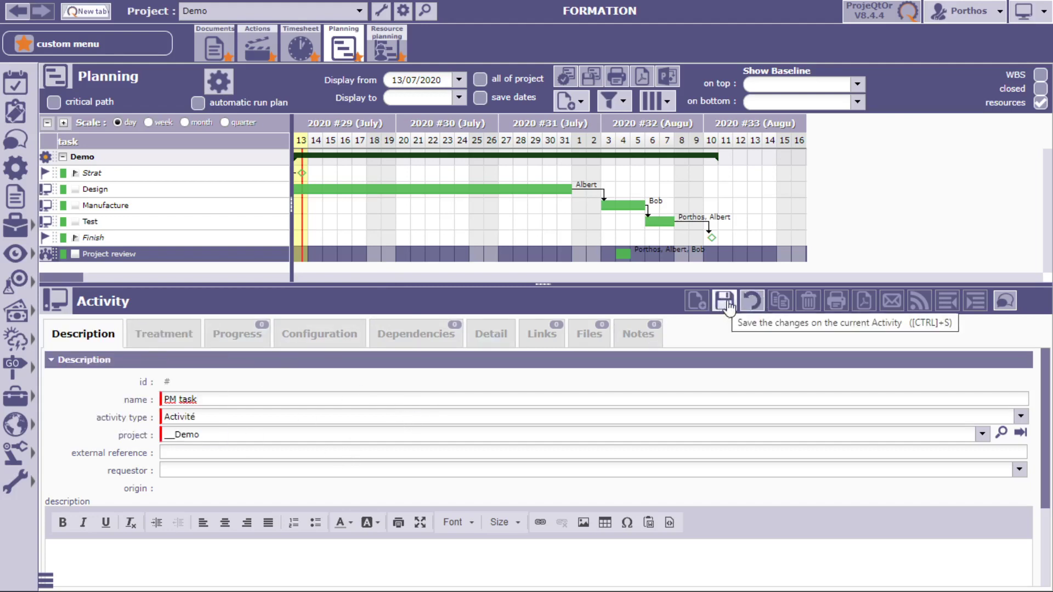
left_click(725, 302)
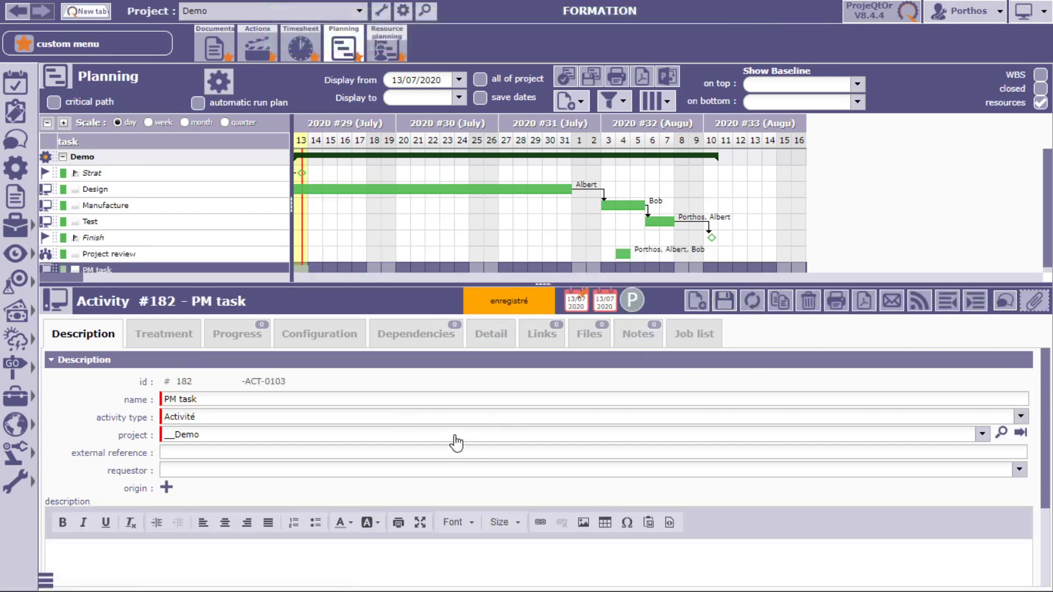
- Assign the team member with the Analyste function to PM task at a rate of 100%
left_click(224, 339)
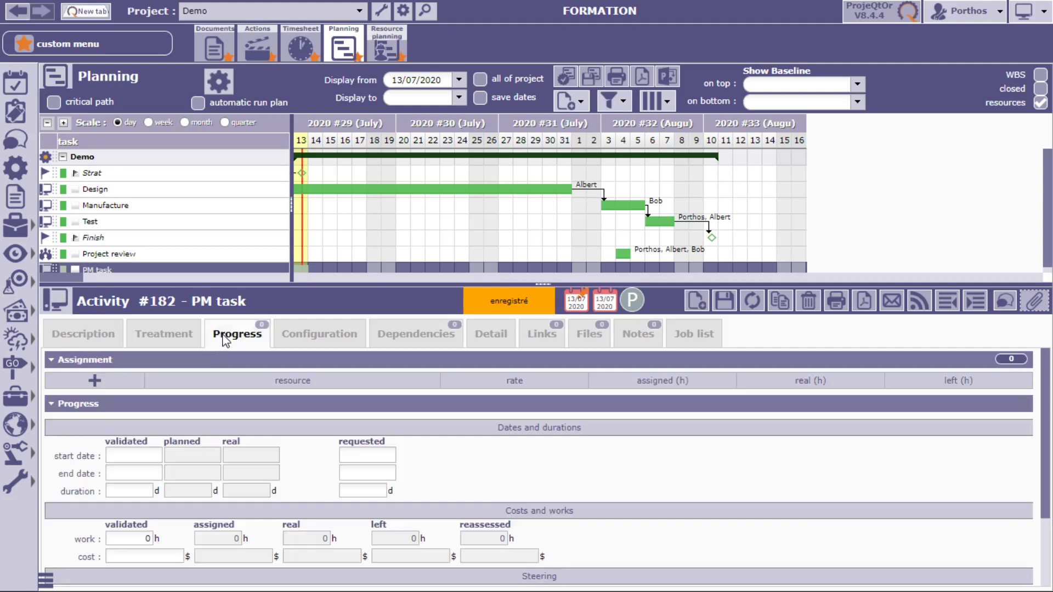
left_click(95, 380)
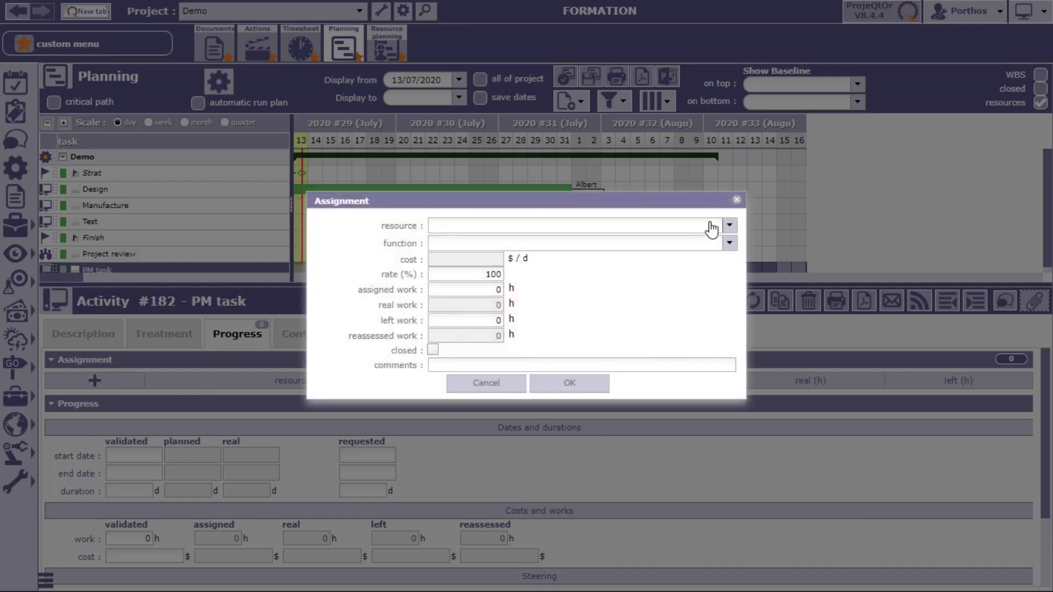
left_click(731, 225)
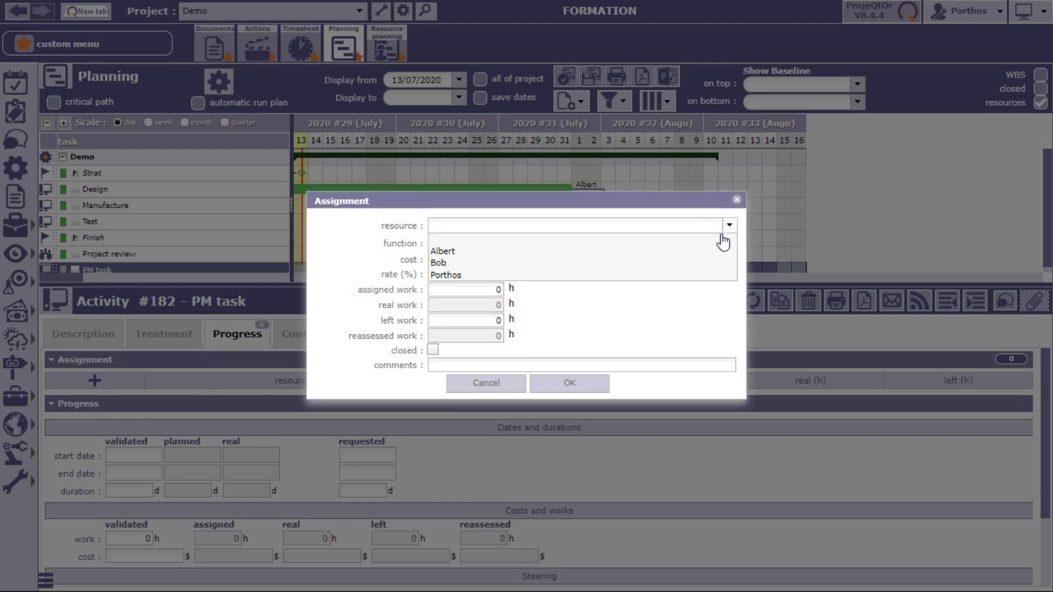
left_click(696, 275)
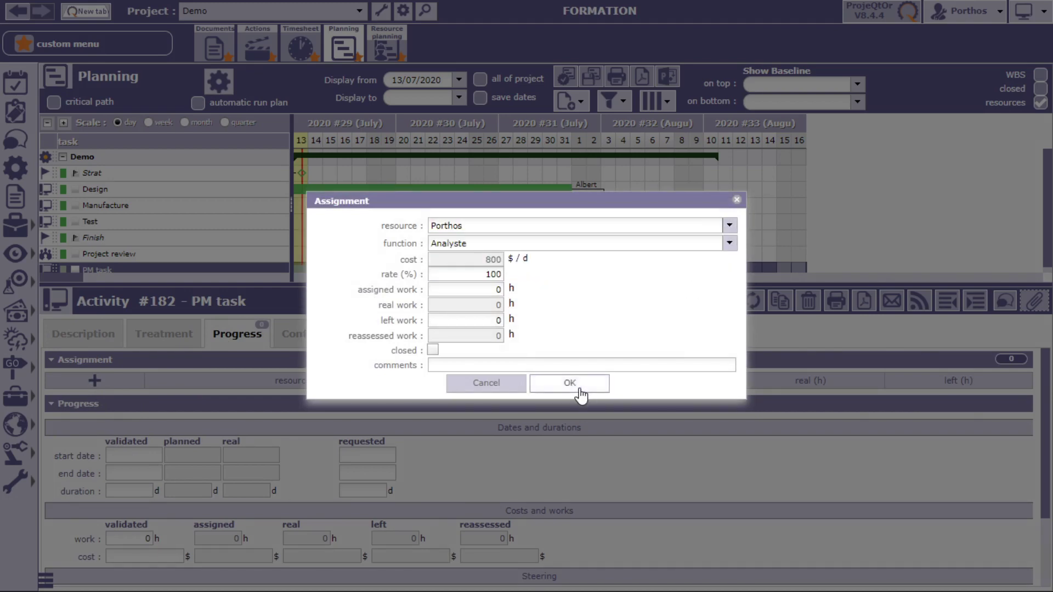
left_click(577, 386)
- Set PM task's planning mode to recurring (on weekly basis) and save the activity
scroll(453, 454, "down", 2)
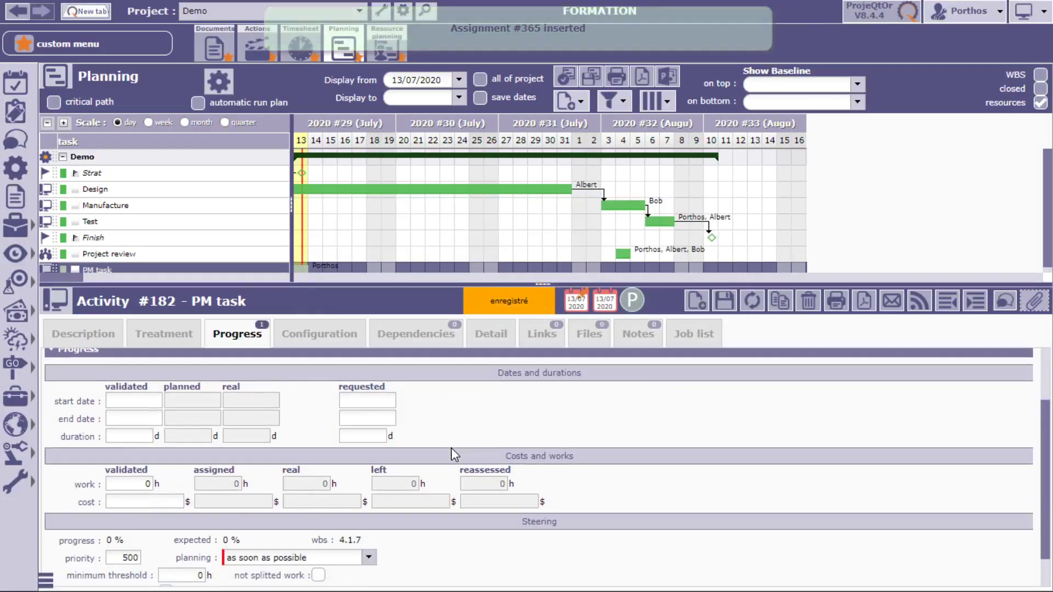
left_click(369, 517)
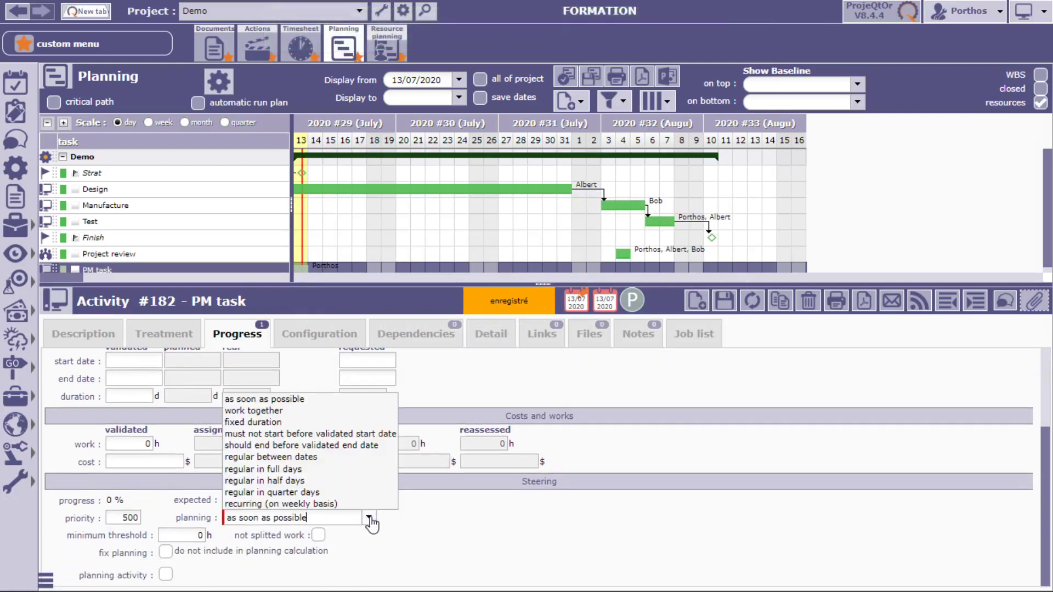
left_click(322, 504)
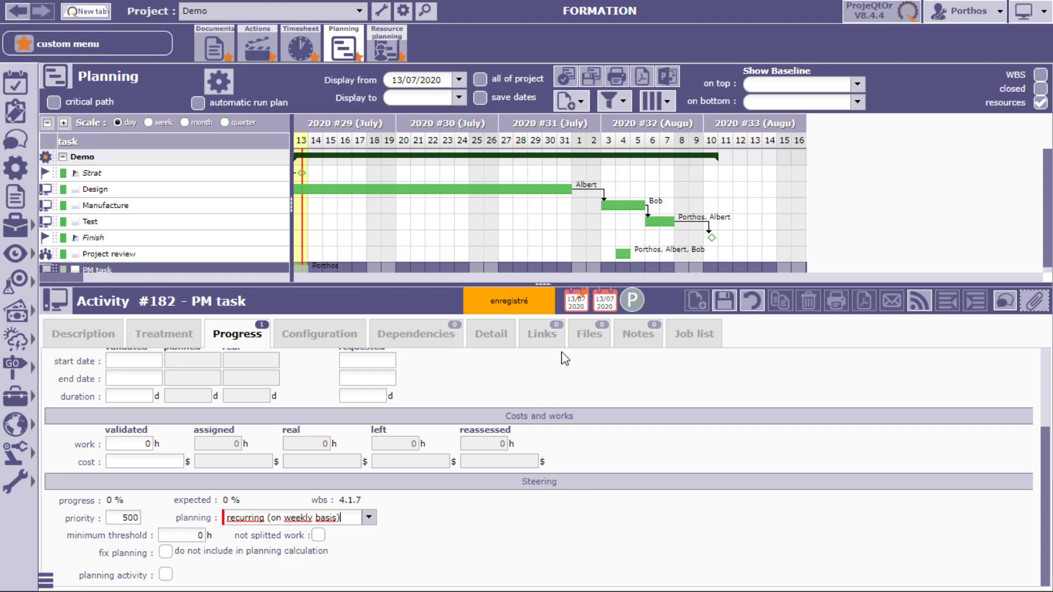
left_click(724, 300)
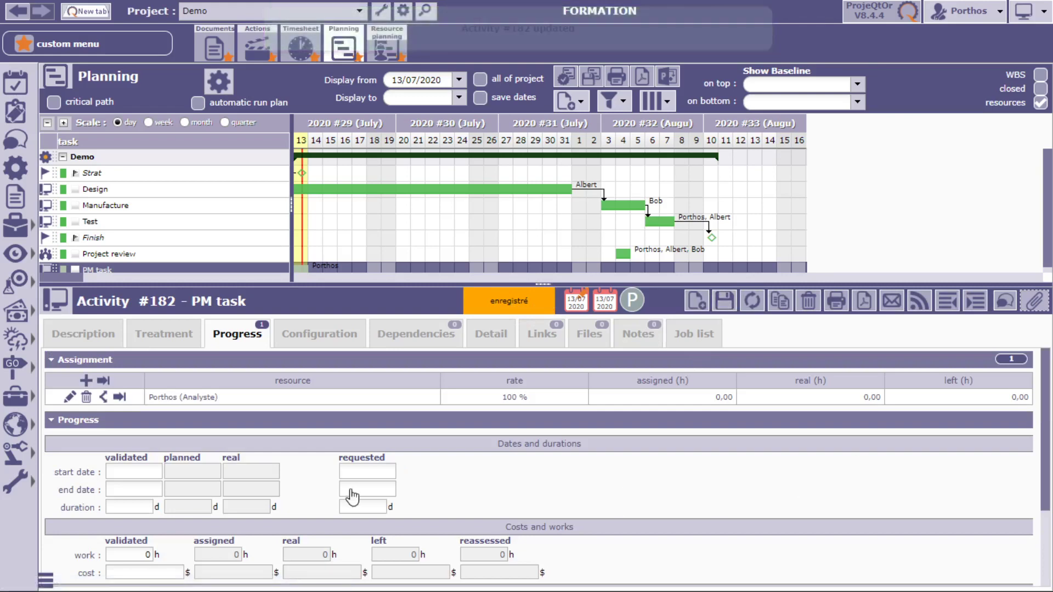
- Set the weekly recurring workload of PM task's assignment to 1 hour on Monday and copy it to the other working days
left_click(70, 396)
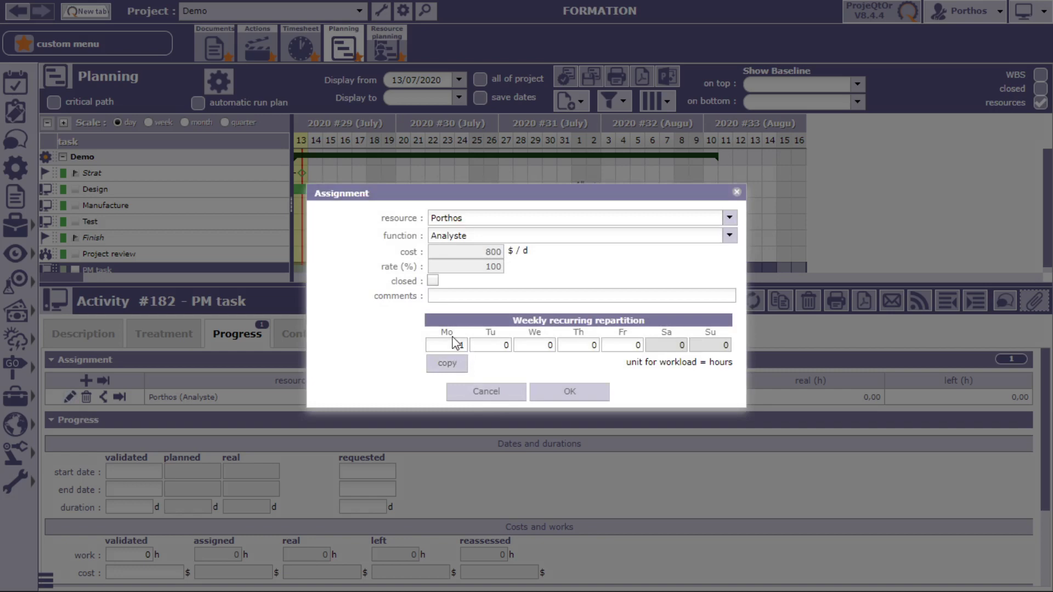
left_click(458, 367)
left_click(548, 392)
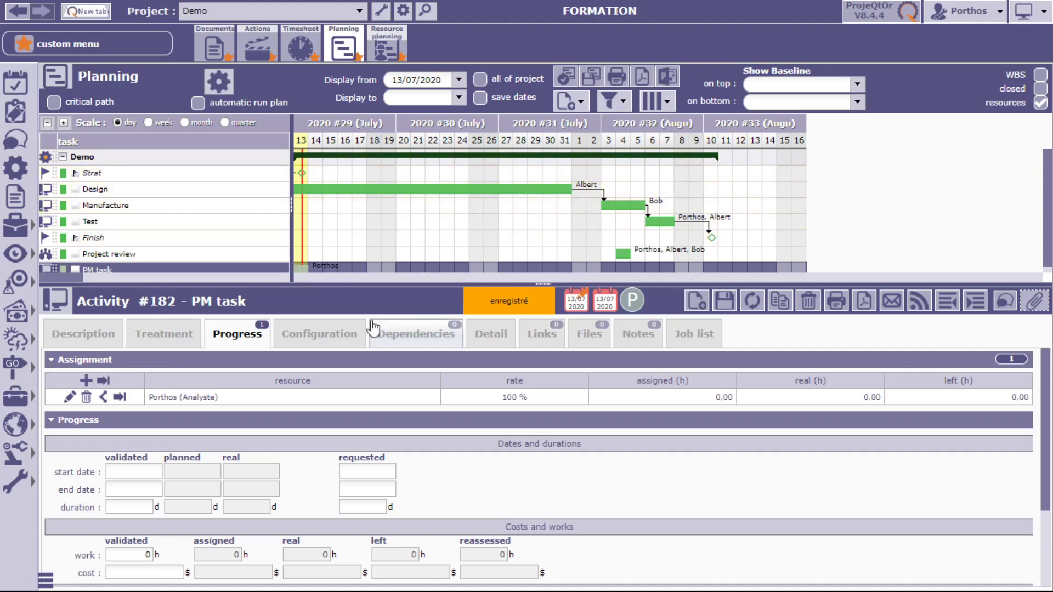
- Calculate the Demo project's planning from 13/07/2020 and move PM task above the Strat milestone
left_click(219, 83)
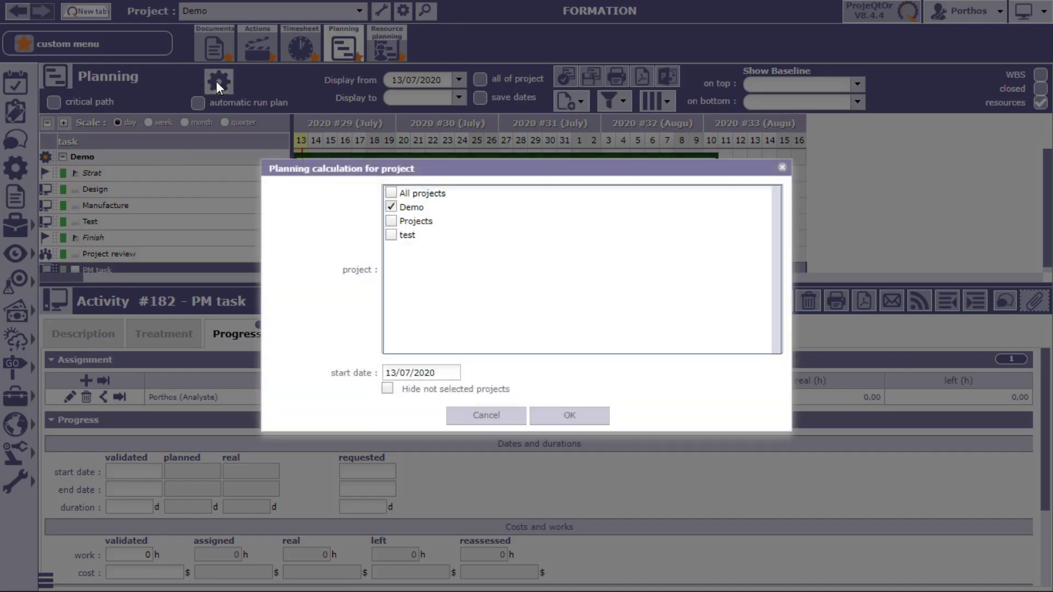
left_click(558, 415)
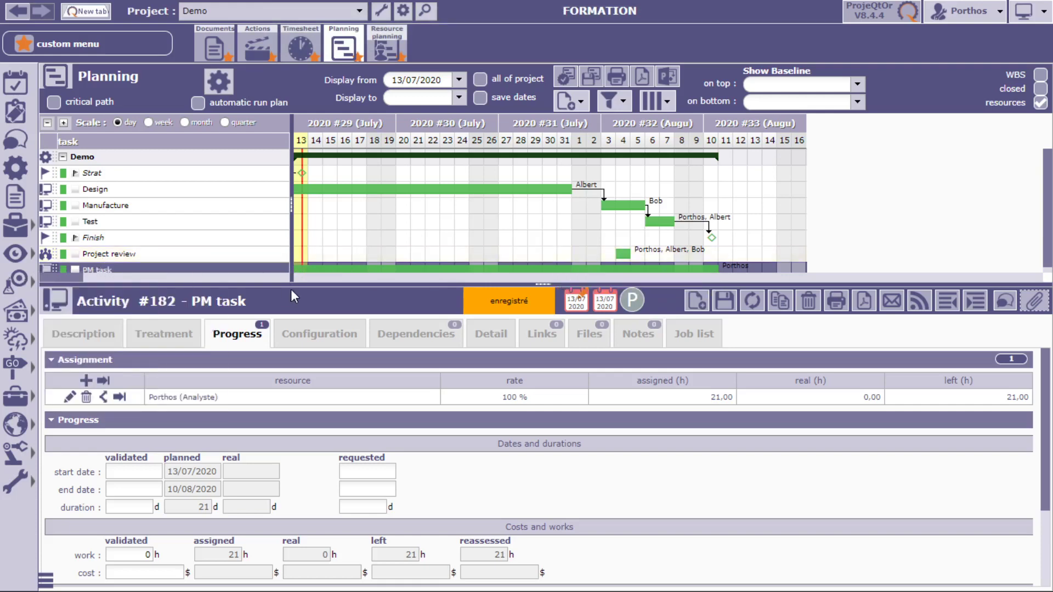
left_click_drag(291, 288, 292, 348)
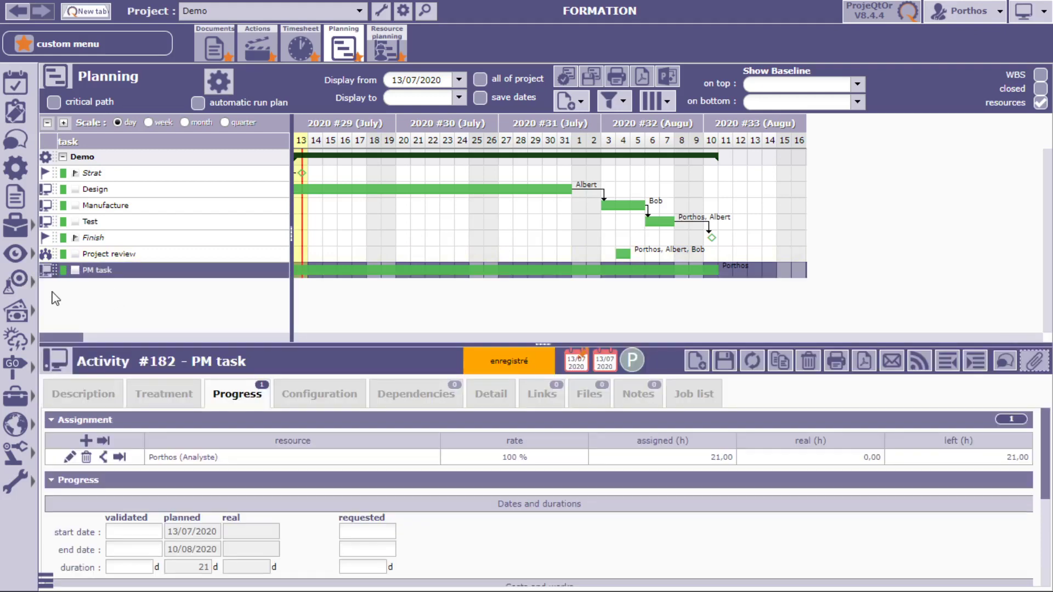
left_click_drag(48, 269, 46, 167)
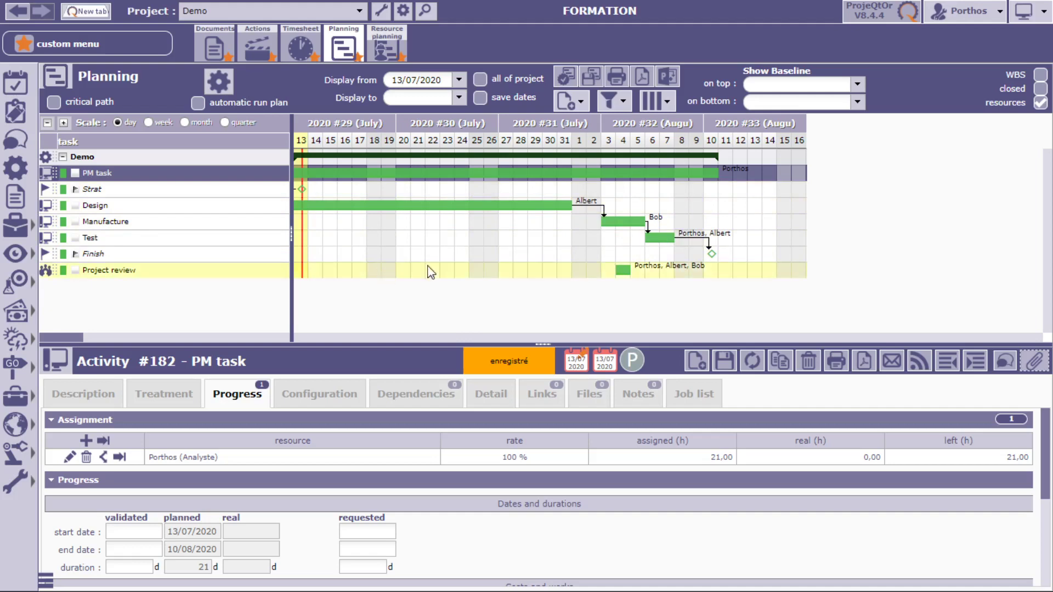
- Validate the Demo planning by storing the planned dates into the validated dates only where these are empty
left_click(568, 78)
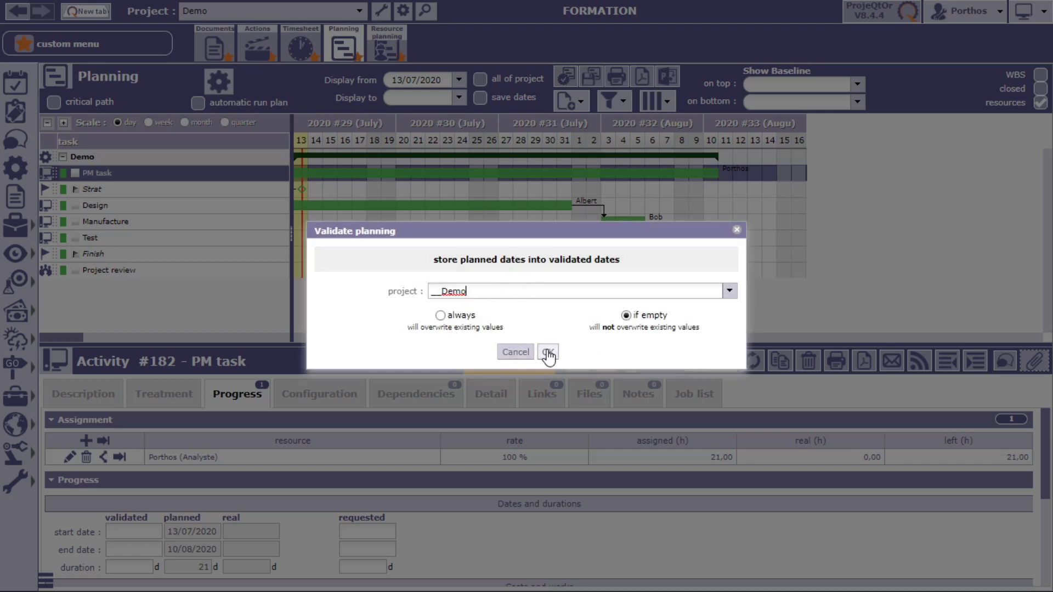
left_click(547, 352)
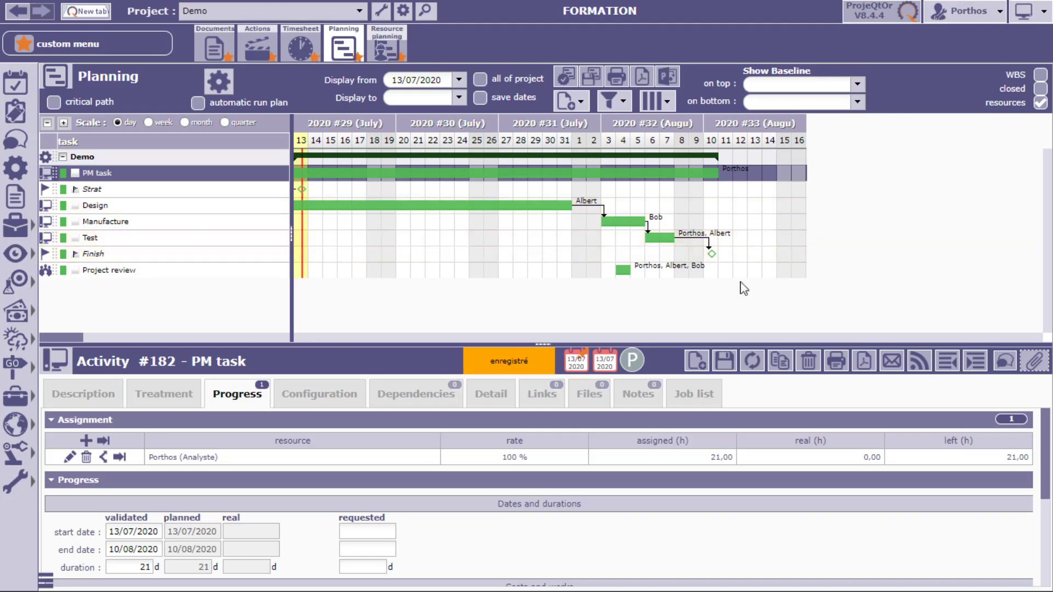
left_click(614, 100)
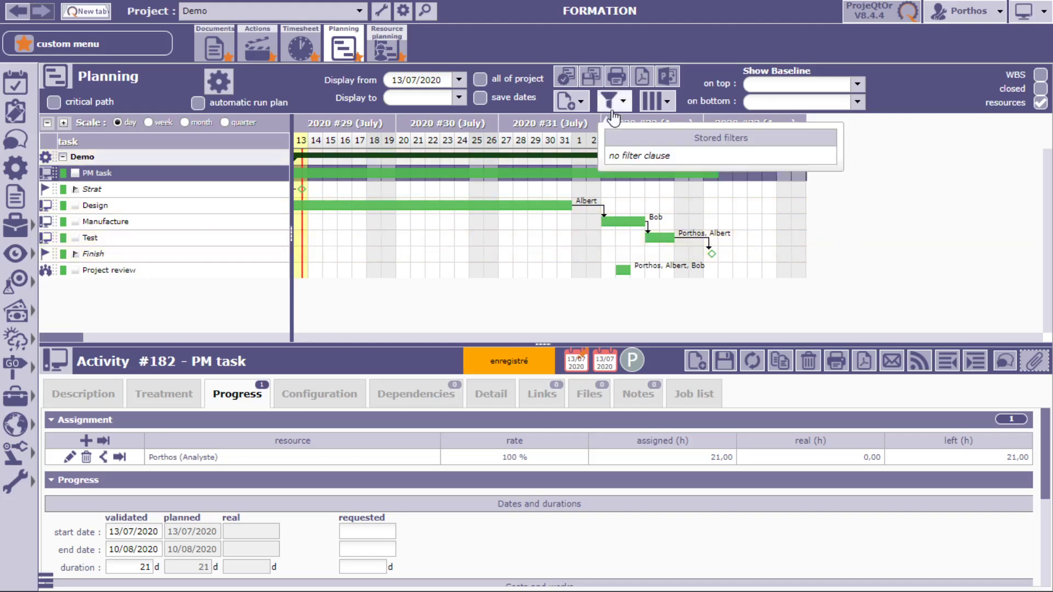
- Save a public baseline named B1 for Demo dated 13/07/2020, and show it on the bottom of the Gantt bars
left_click(598, 77)
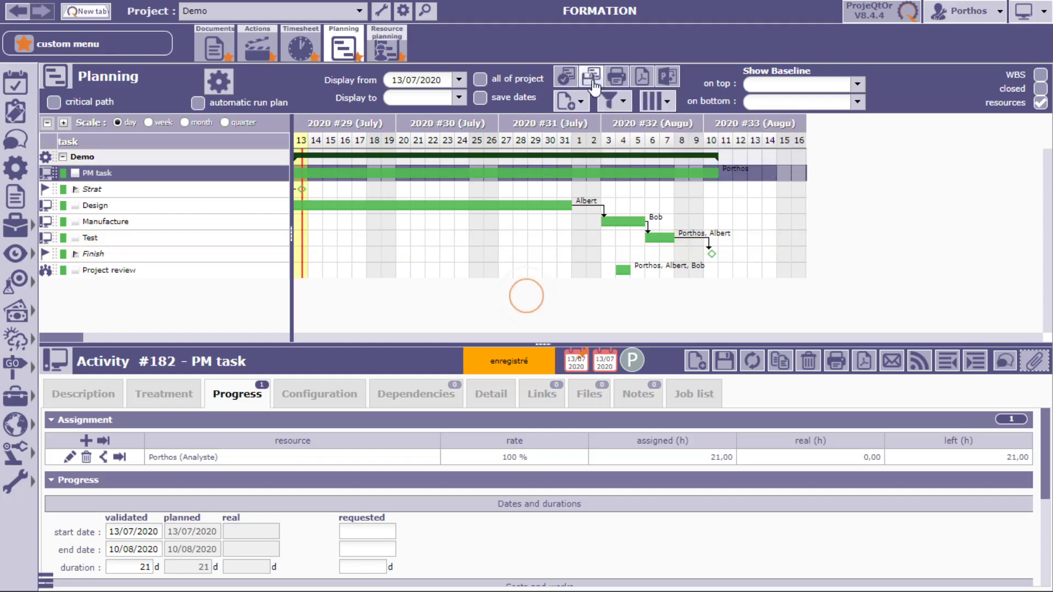
left_click(486, 253)
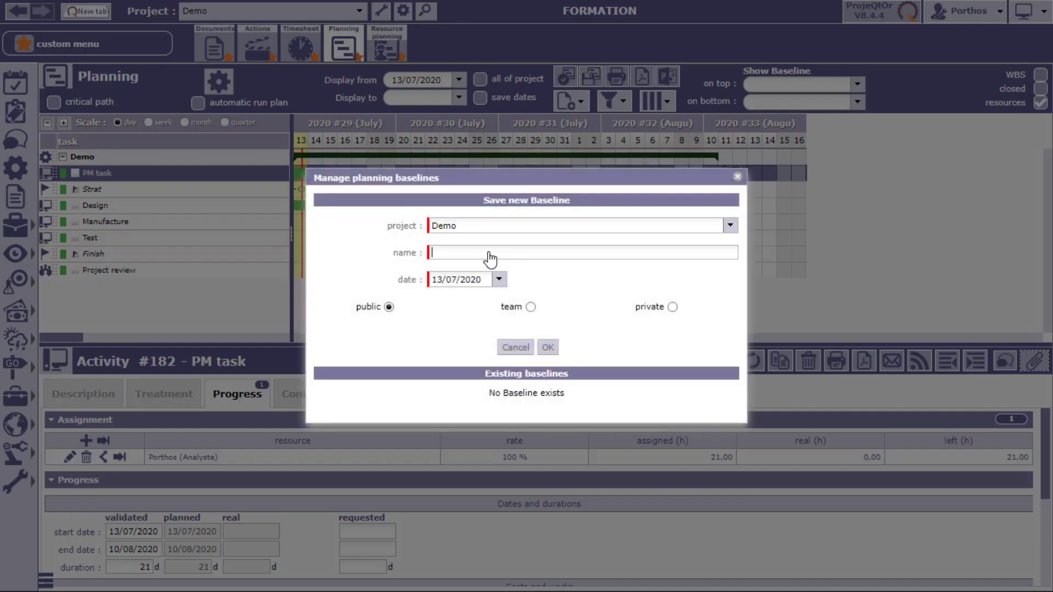
type("B1")
left_click(548, 349)
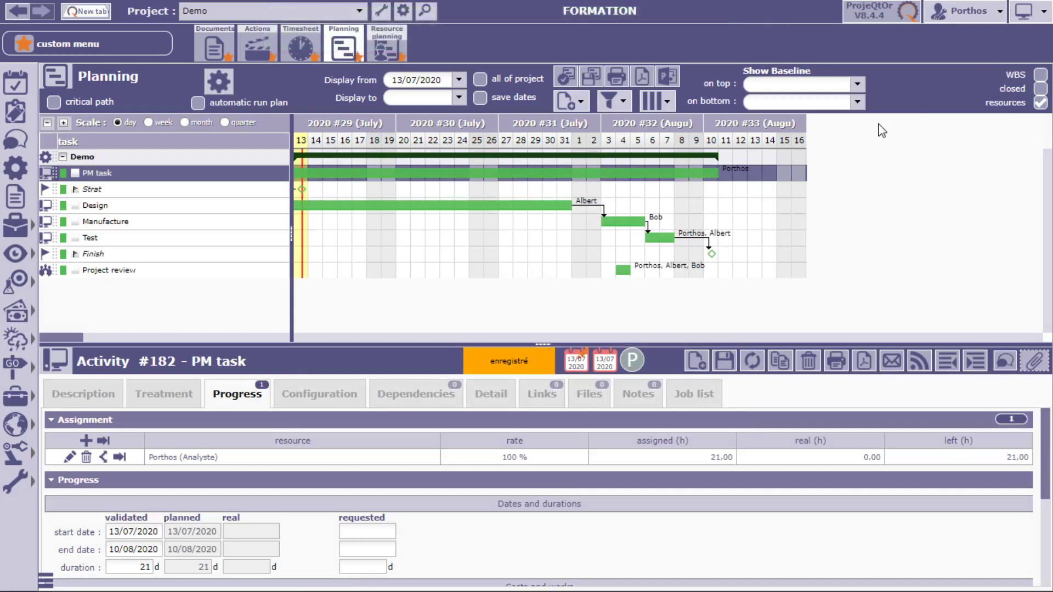
left_click(856, 103)
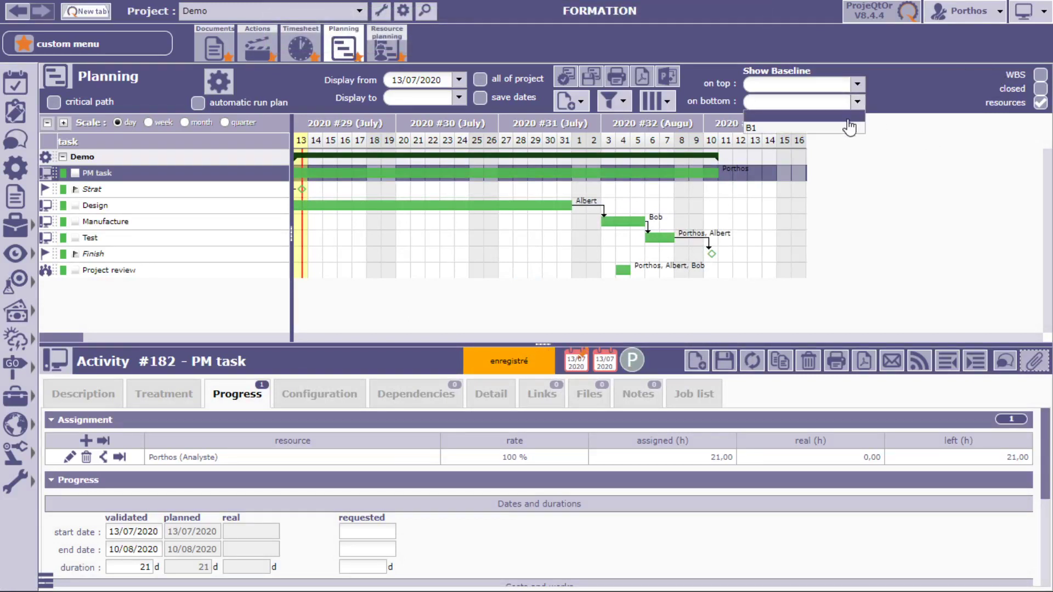
left_click(844, 129)
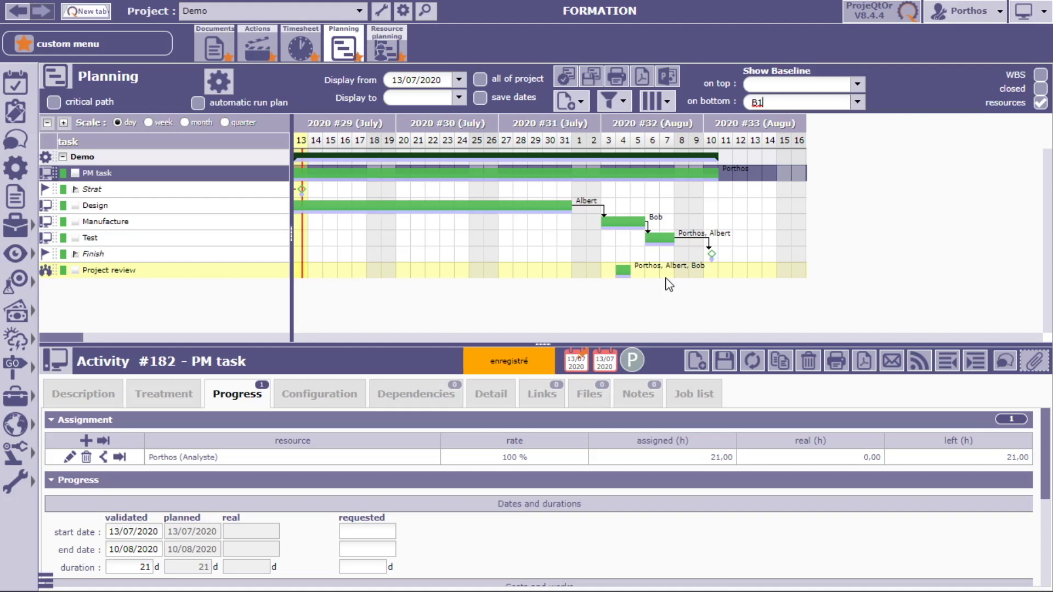
- Open the resource planning and enlarge its chart to examine each team member's scheduled tasks
left_click(388, 52)
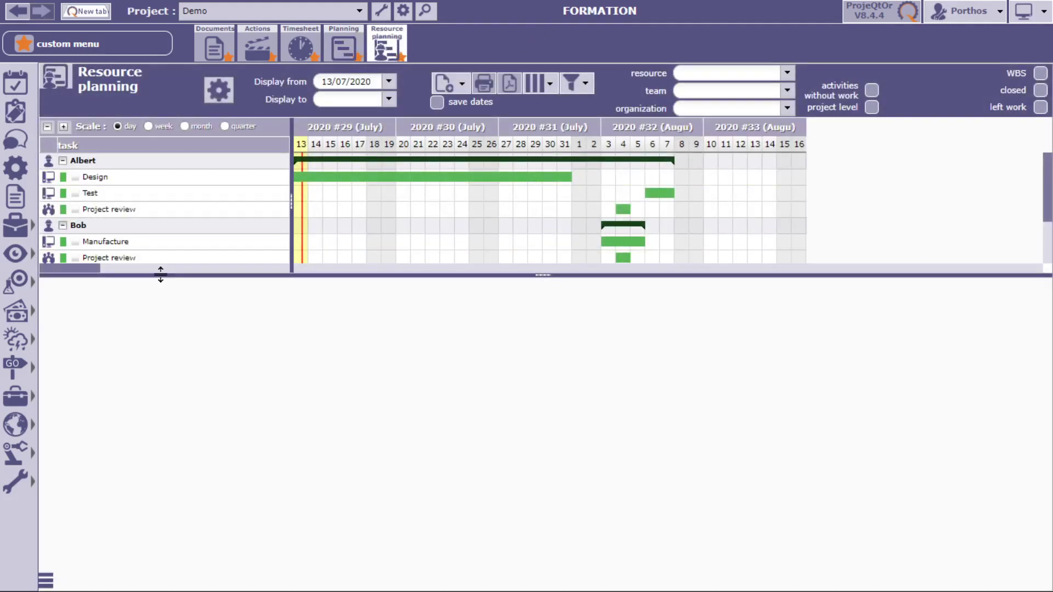
left_click_drag(166, 275, 158, 503)
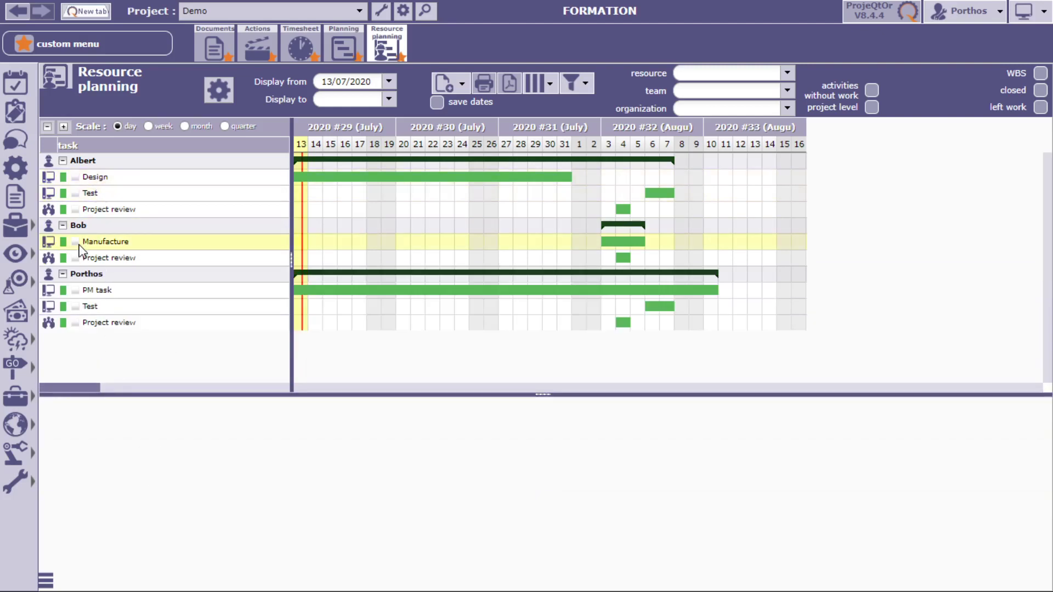